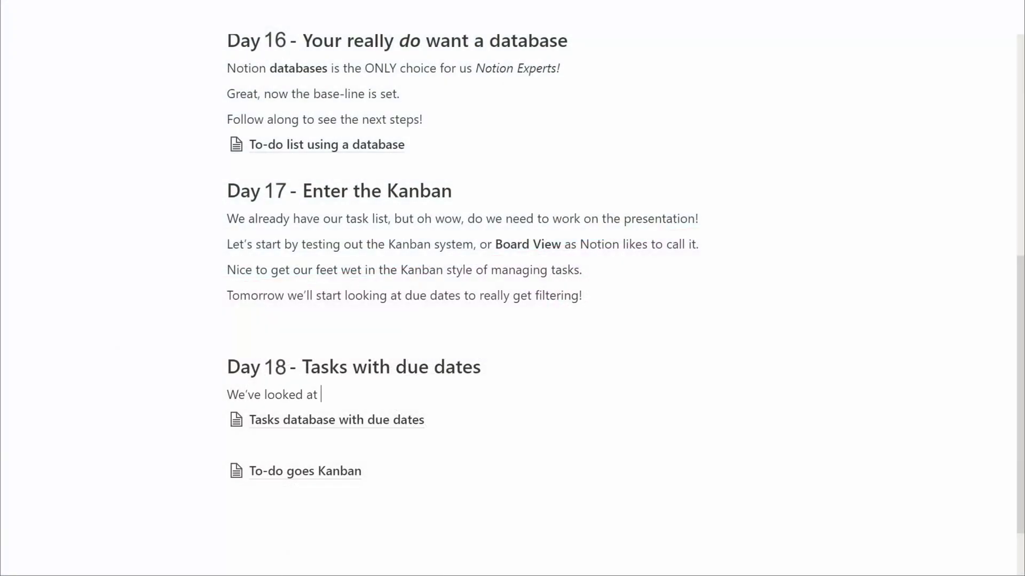
# Step: Write 'looked at simple tasks. Let's move on to look at tasks with due dates.' with 'due dates' bold
pyautogui.write('to look at tasks with')
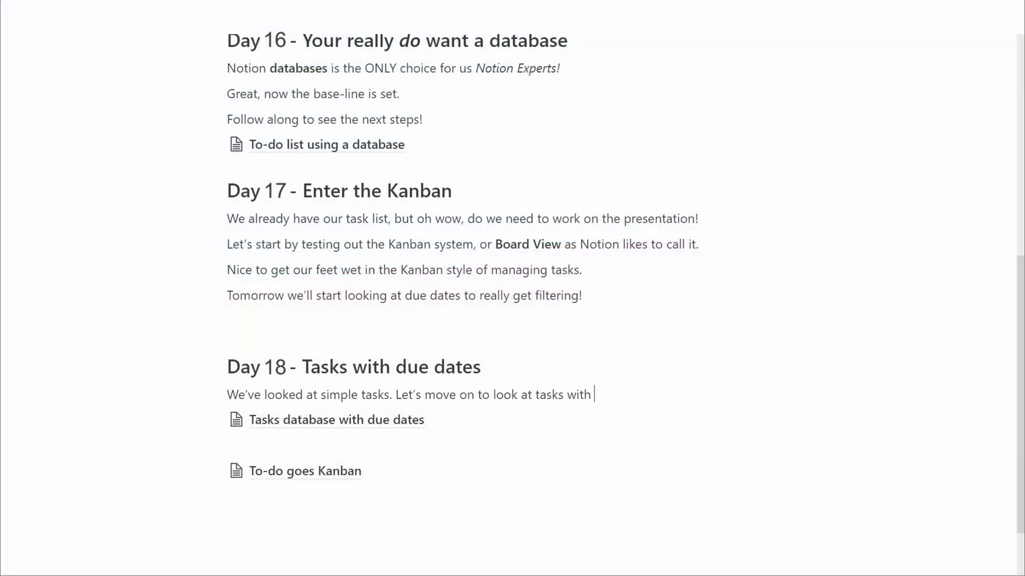
pyautogui.hotkey('ctrl', 'b')
pyautogui.write('due dates.')
pyautogui.press('Return')
# Step: Add the sentence about copying the italic 'Tasks database' to create the italic 'Tasks database with due dates'
pyautogui.write('I have copied the tas')
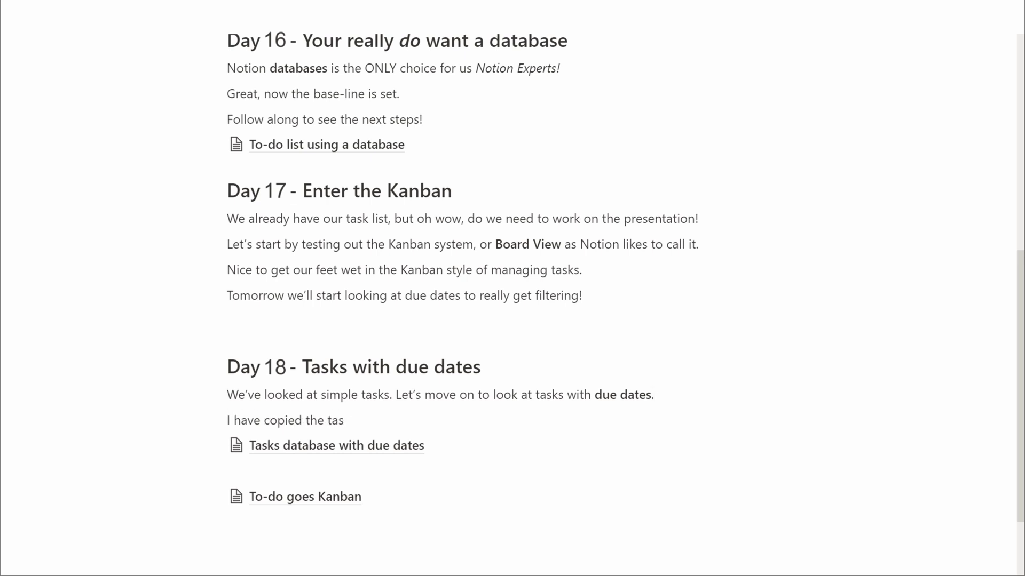
pyautogui.hotkey('ctrl', 'shift', 'Left')
pyautogui.press('BackSpace')
pyautogui.hotkey('ctrl', 'i')
pyautogui.write('Tasks database')
pyautogui.hotkey('ctrl', 'i')
pyautogui.write('to create the')
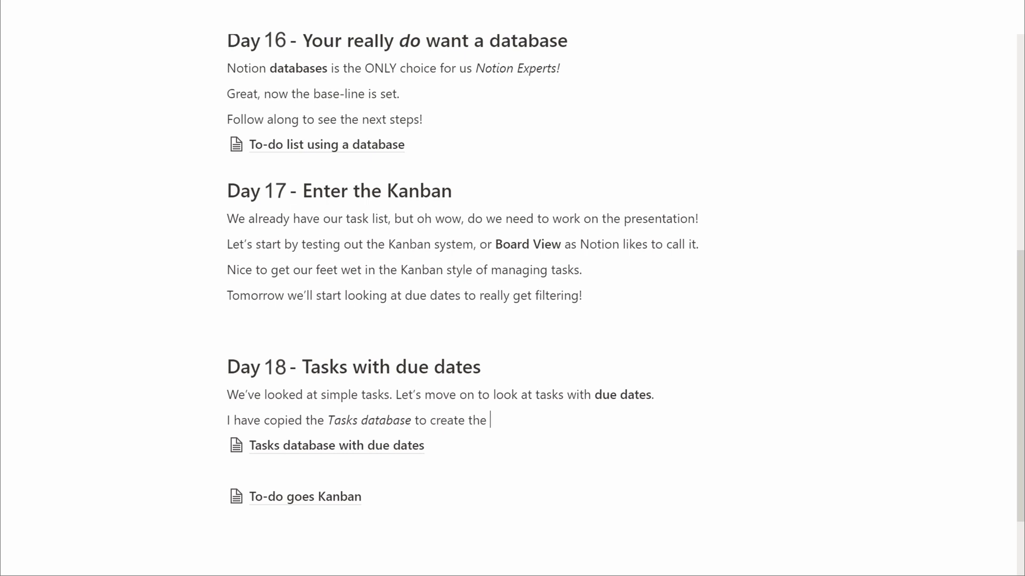
pyautogui.hotkey('ctrl', 'i')
pyautogui.write('Tasks database with due dates.')
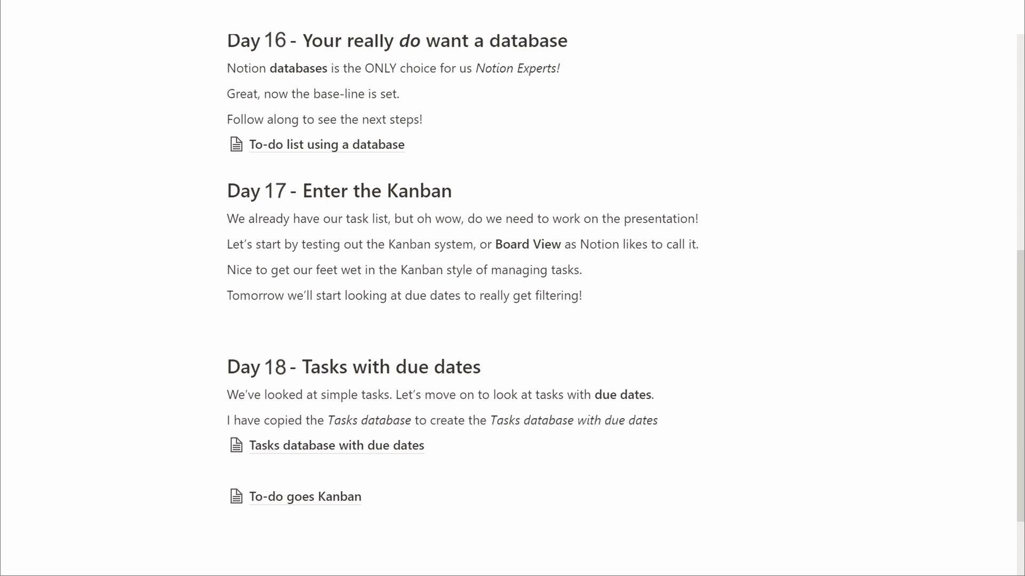
# Step: In the Tasks database with due dates, add a Date property 'Due' with Relative date and 24-hour time formats
pyautogui.click(409, 446)
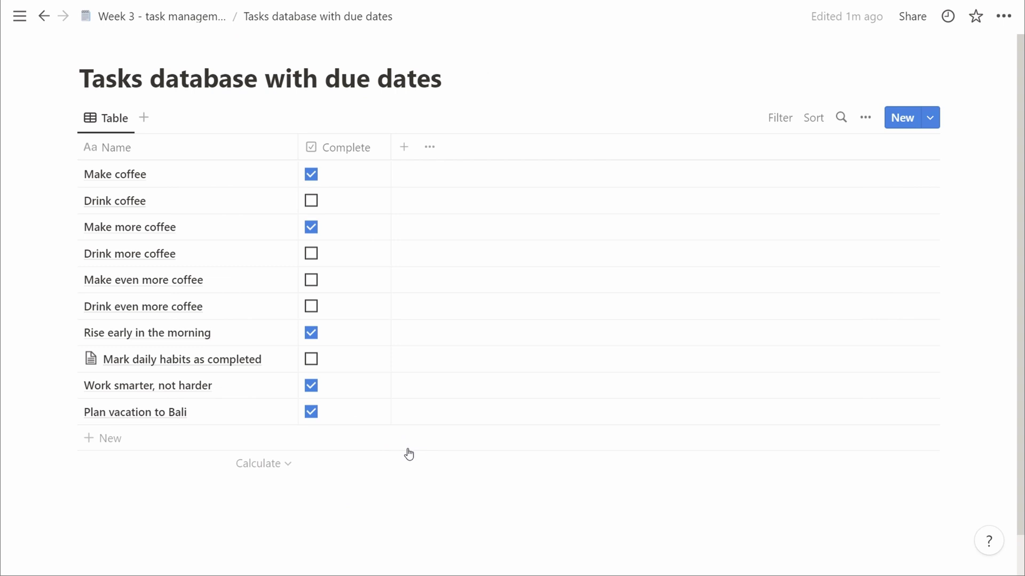
pyautogui.click(405, 147)
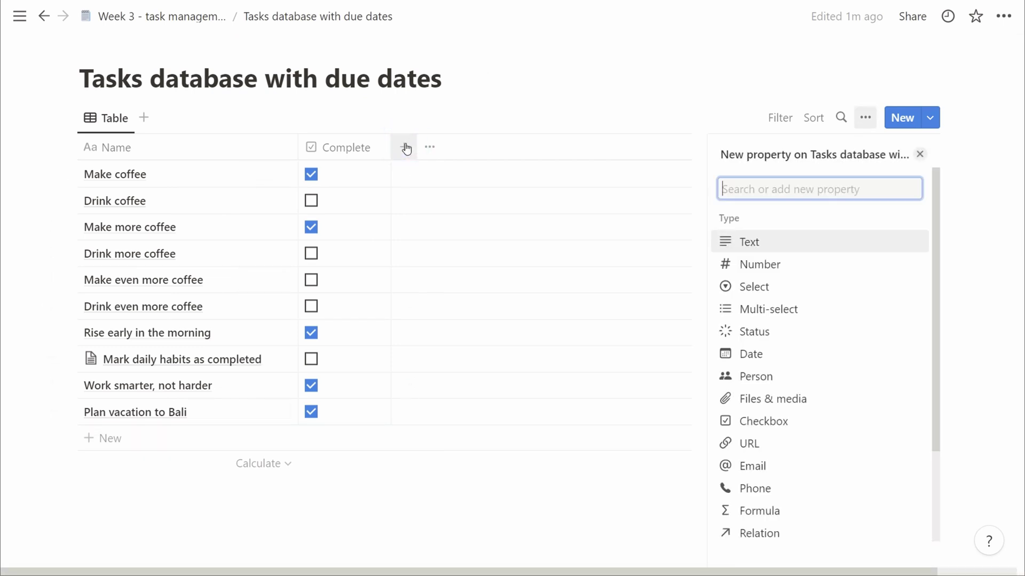
pyautogui.write('date')
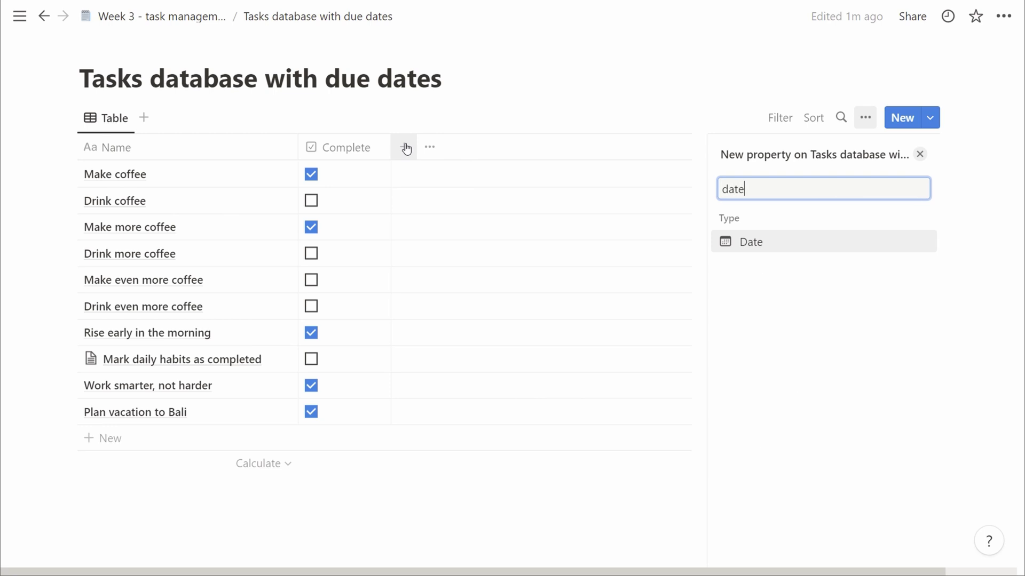
pyautogui.click(779, 241)
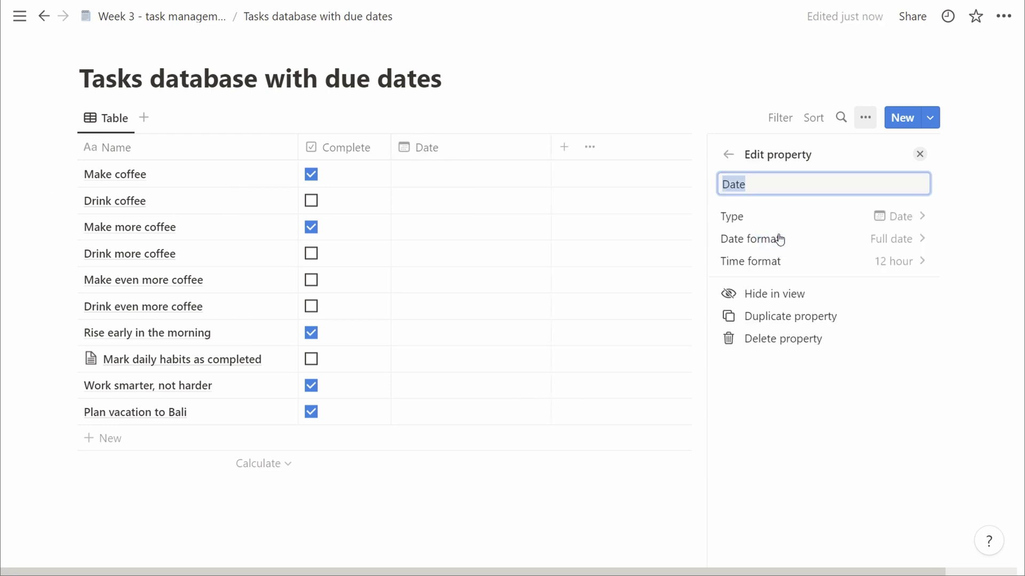
pyautogui.write('Due')
pyautogui.click(882, 238)
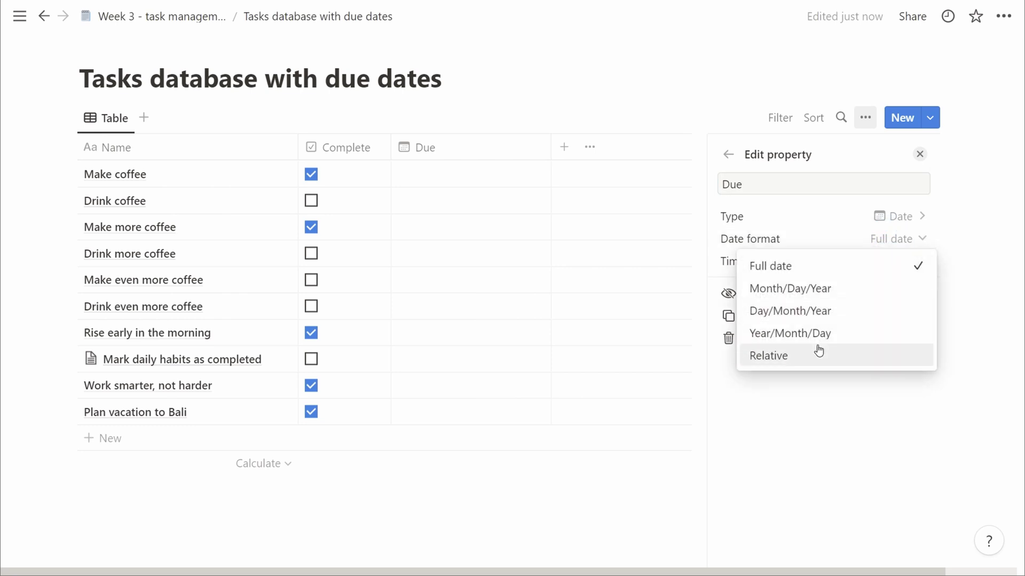
pyautogui.click(818, 353)
pyautogui.click(880, 262)
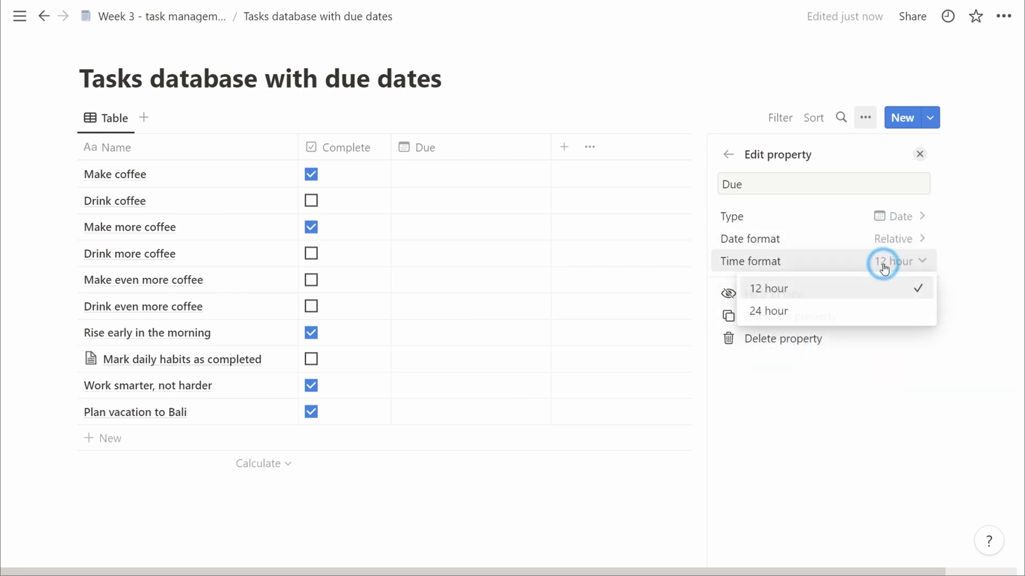
pyautogui.click(871, 320)
# Step: Set Make coffee's due date to Nov 10
pyautogui.click(919, 154)
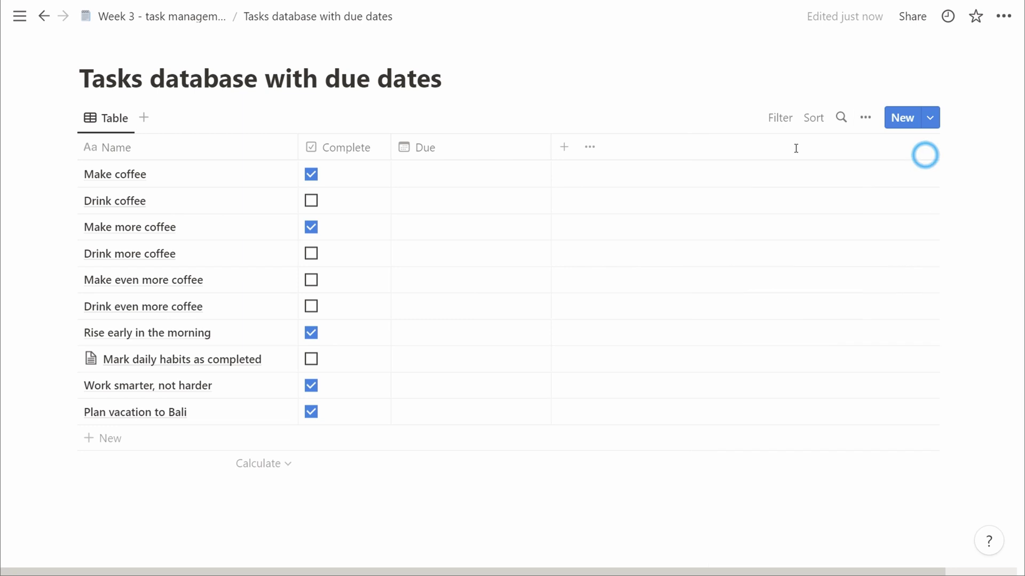
pyautogui.click(510, 175)
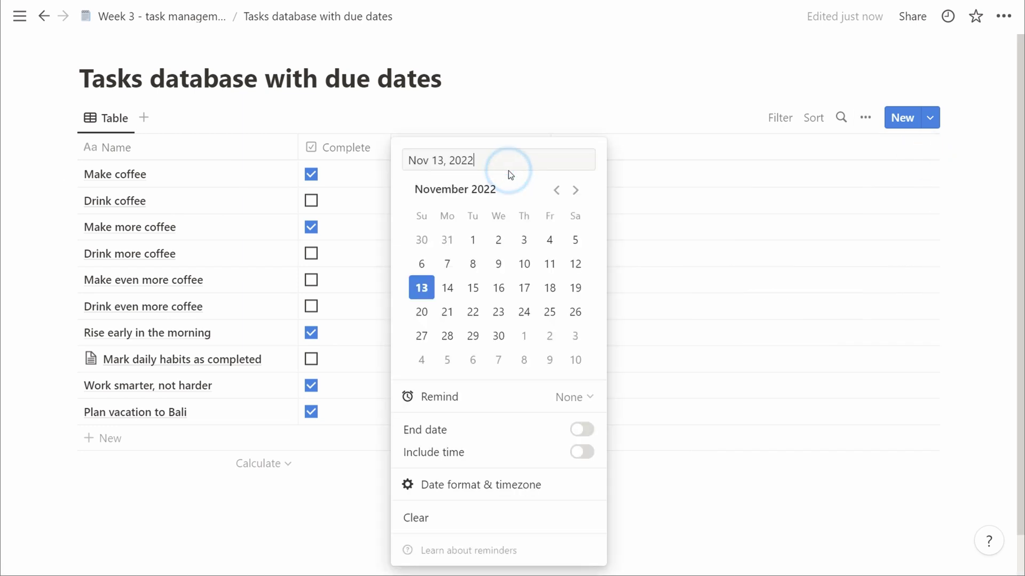
pyautogui.click(427, 298)
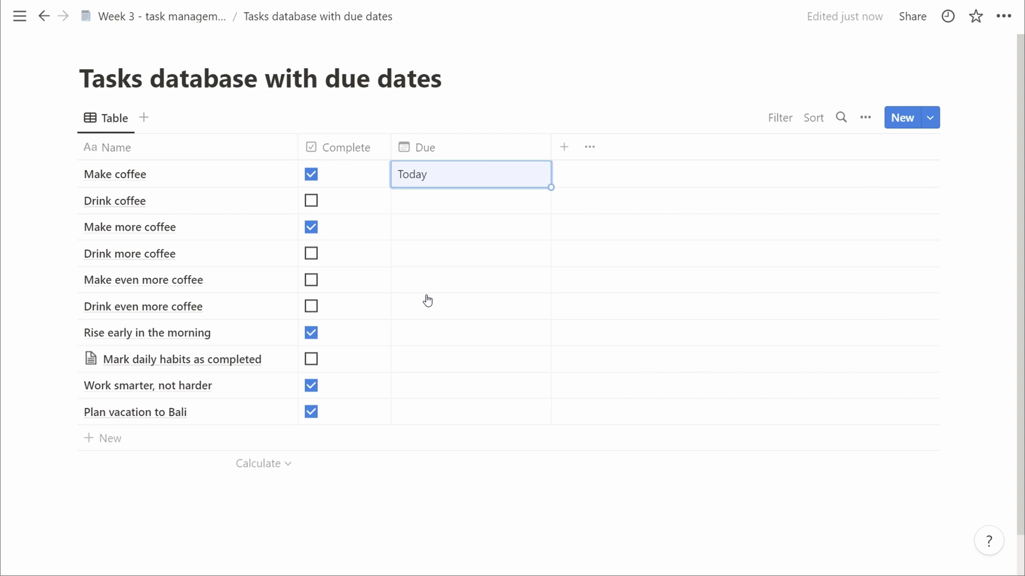
pyautogui.press('Delete')
pyautogui.press('Return')
pyautogui.hotkey('ctrl', 'a')
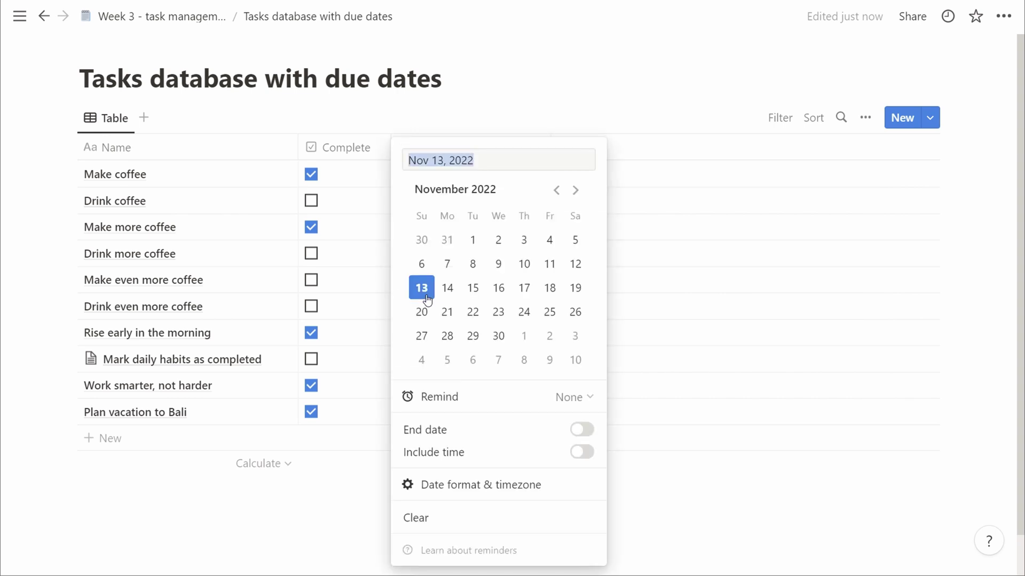
pyautogui.write('Y')
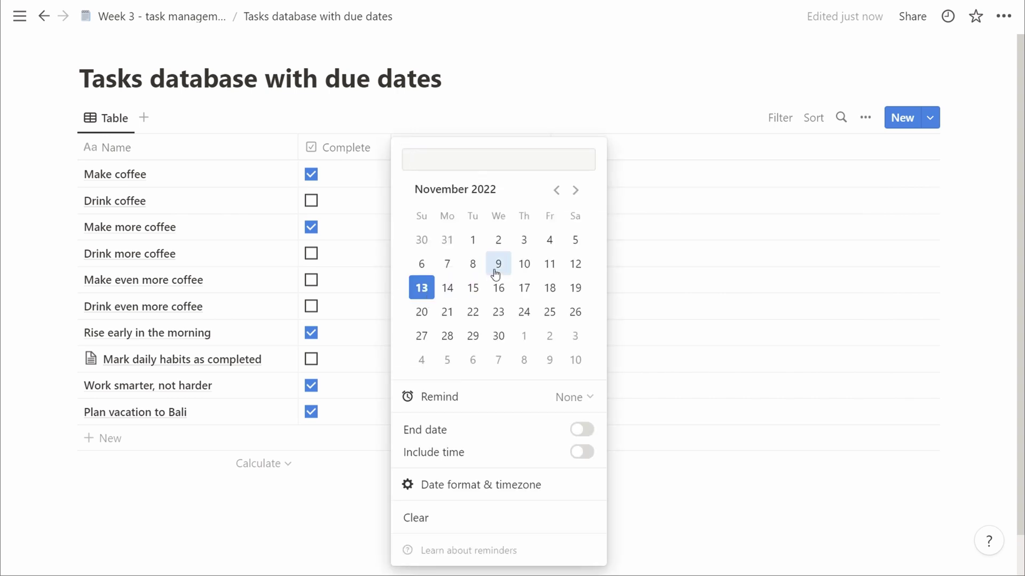
pyautogui.click(522, 267)
pyautogui.press('Escape')
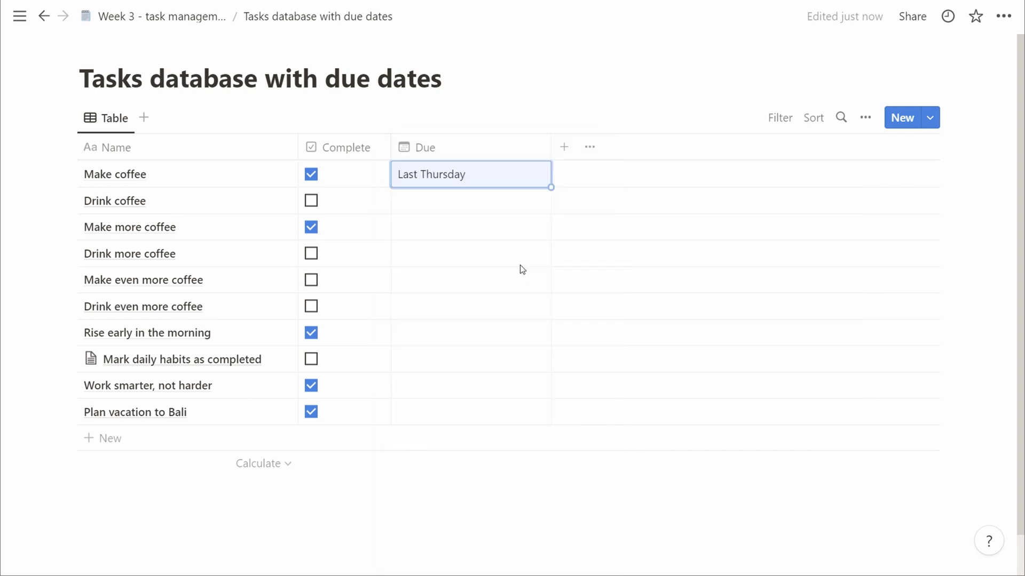
# Step: Set Drink coffee due Nov 12 and Make more coffee due Nov 12 with a time of 10
pyautogui.click(480, 201)
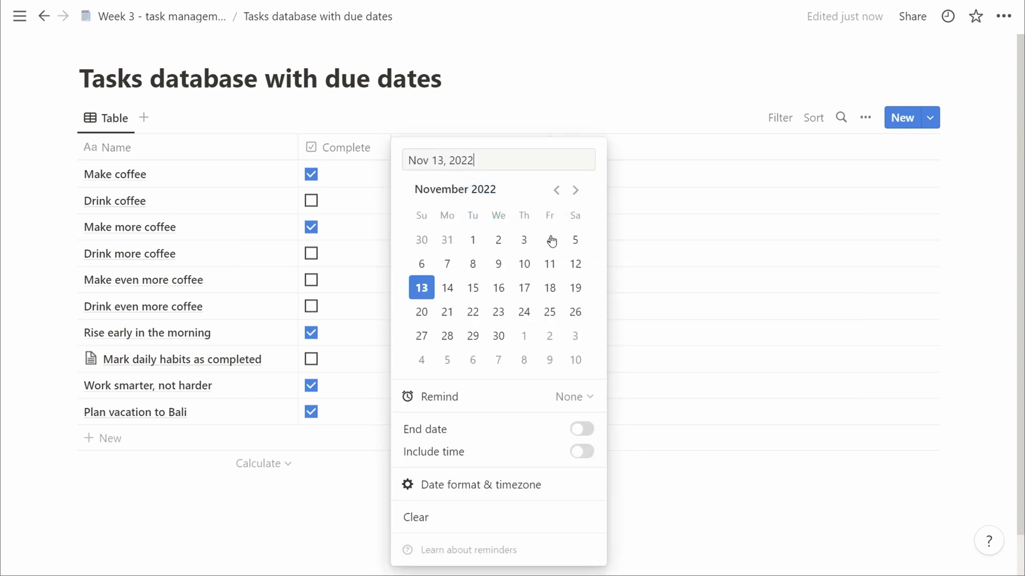
pyautogui.click(572, 264)
pyautogui.press('Escape')
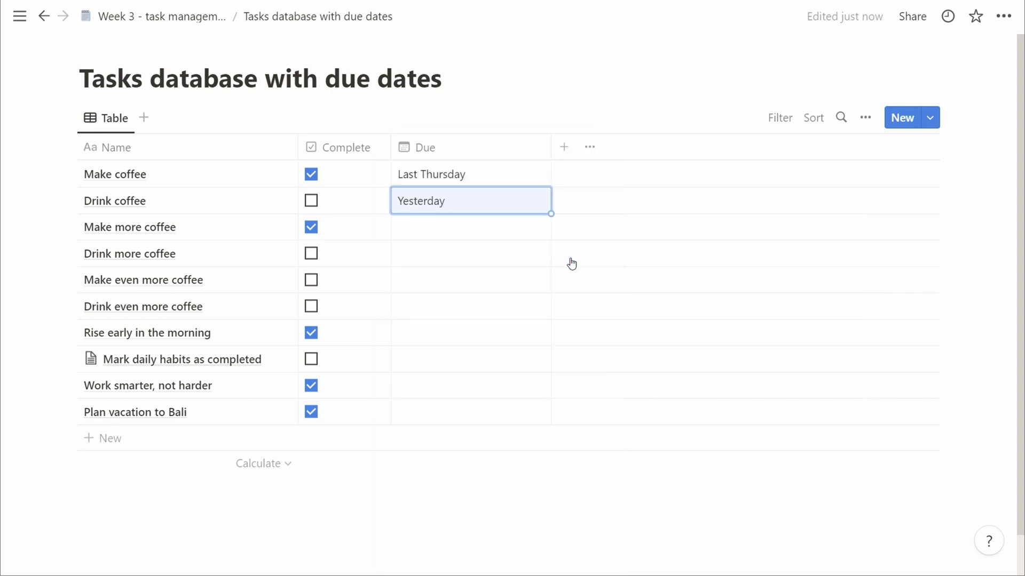
pyautogui.press('Down')
pyautogui.press('Return')
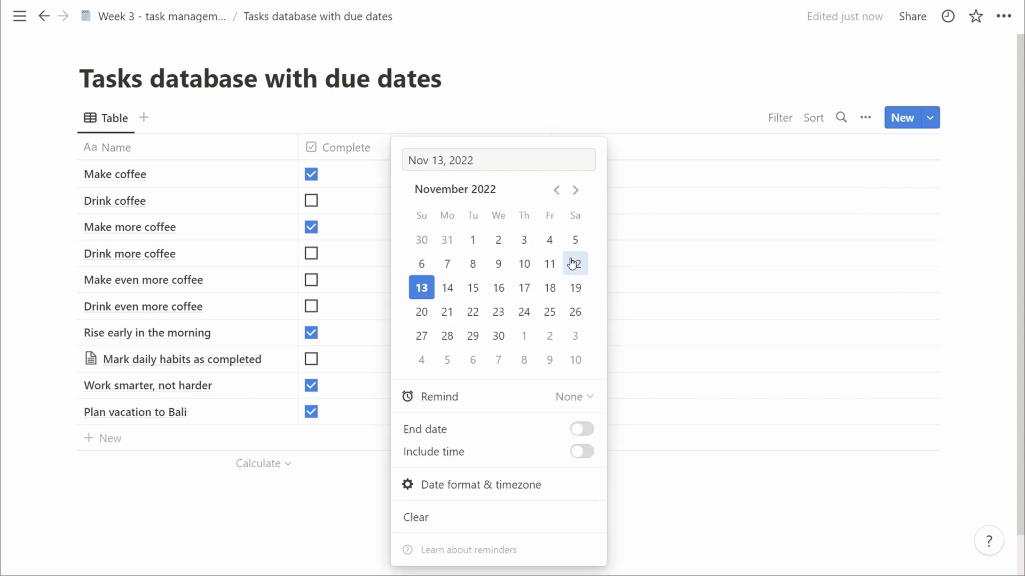
pyautogui.click(572, 263)
pyautogui.click(581, 452)
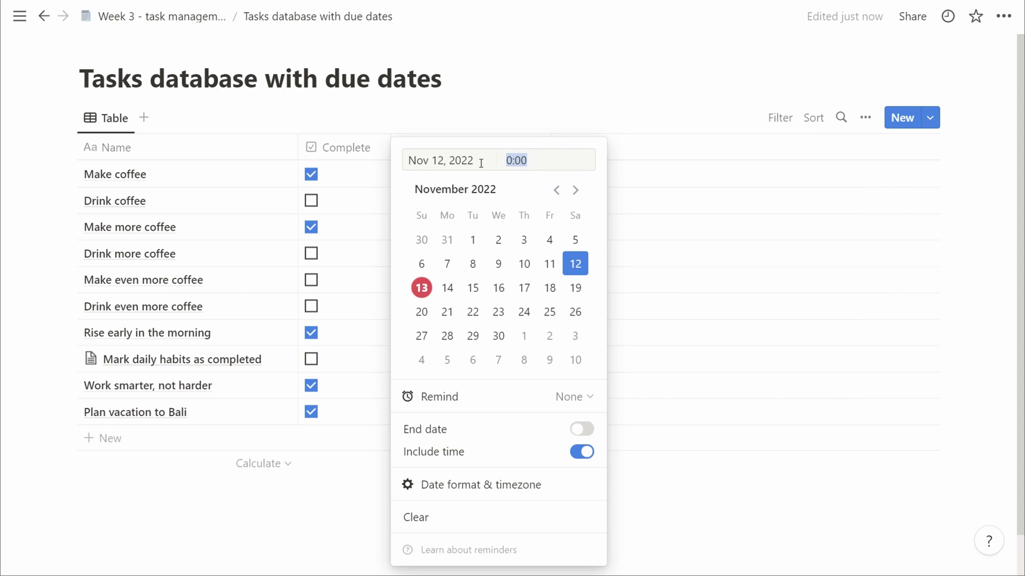
pyautogui.write('10')
pyautogui.press('Return')
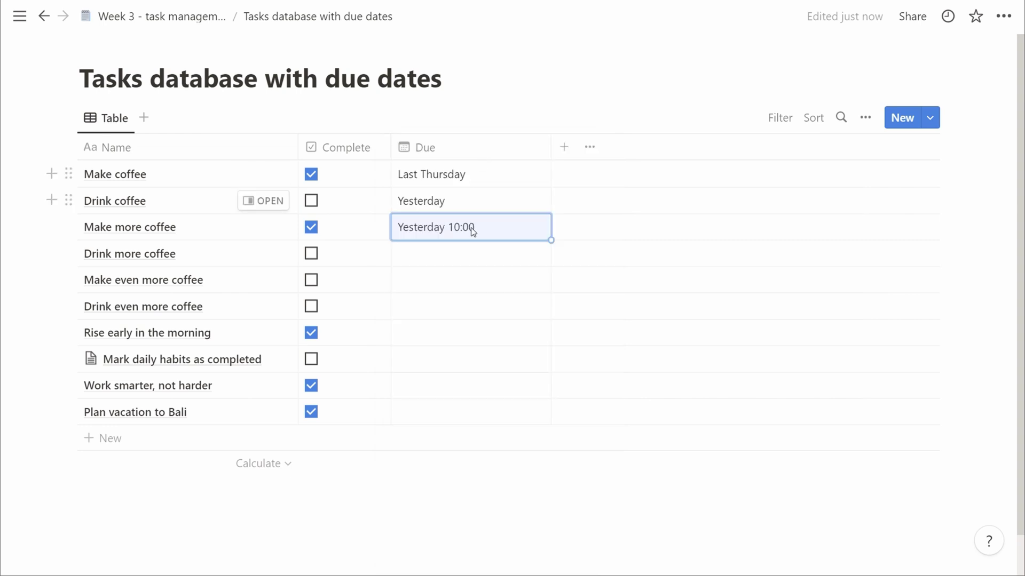
# Step: Set Drink more coffee due today and Make even more coffee due today at 10:00
pyautogui.click(471, 251)
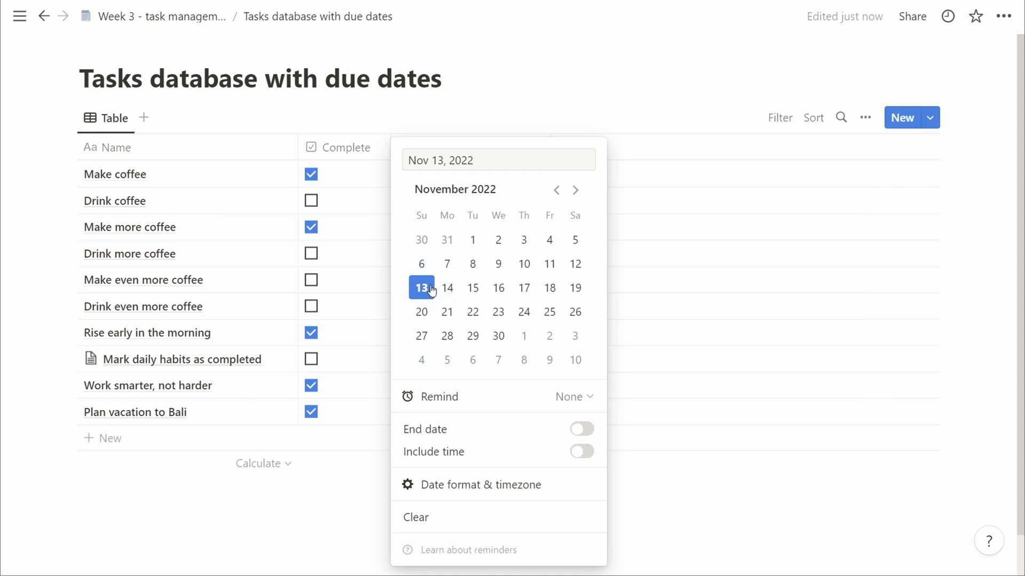
pyautogui.press('Escape')
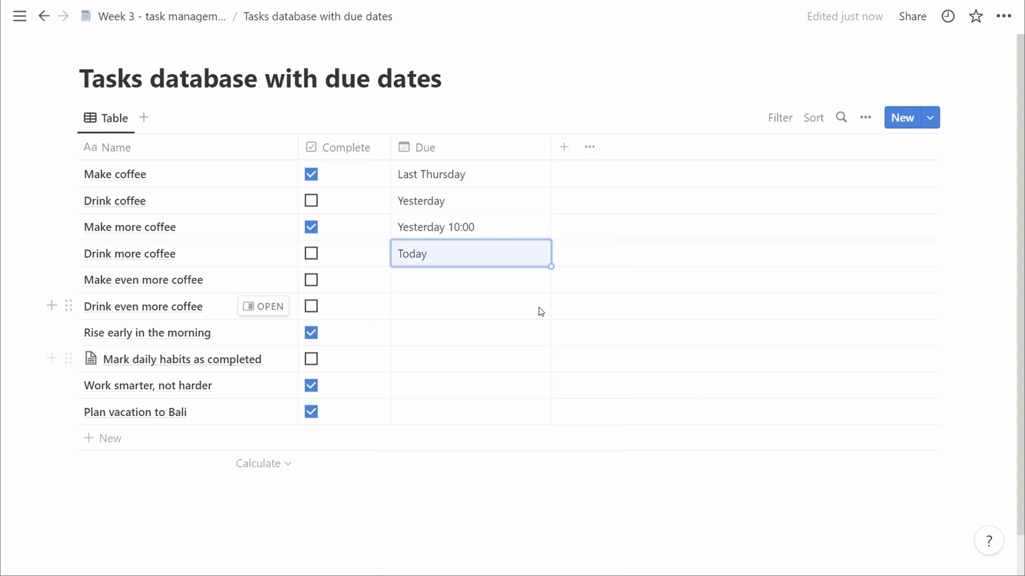
pyautogui.press('Return')
pyautogui.click(581, 451)
pyautogui.click(552, 160)
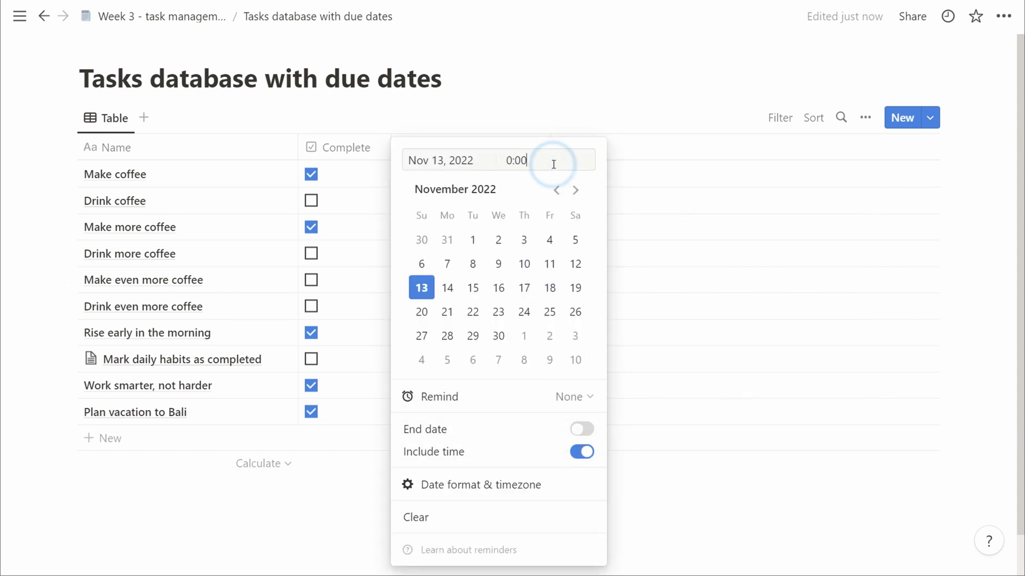
pyautogui.write('10:00')
pyautogui.press('Return')
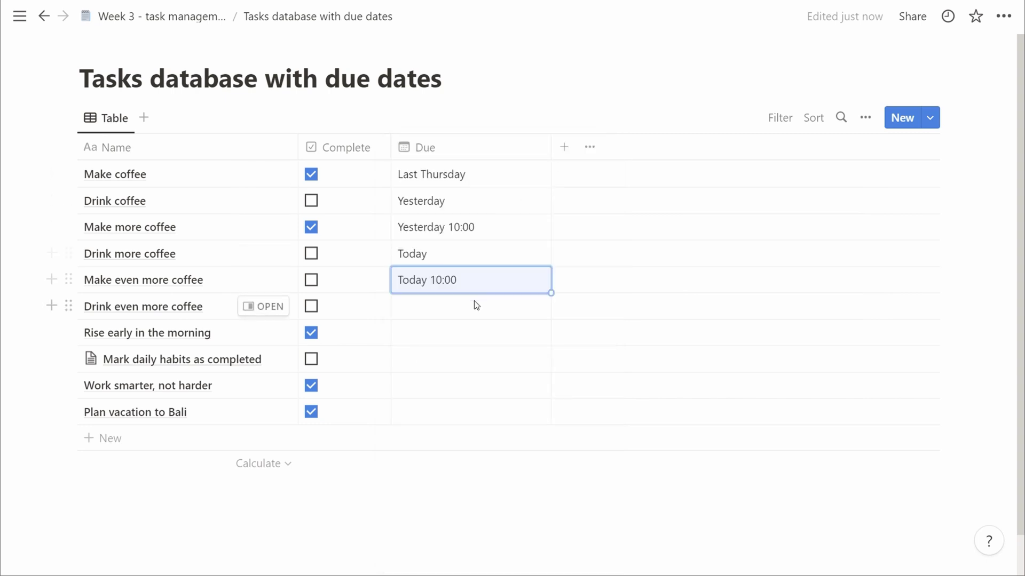
# Step: Set Drink even more coffee due Today 23:00 and Rise early in the morning due Tomorrow
pyautogui.click(474, 306)
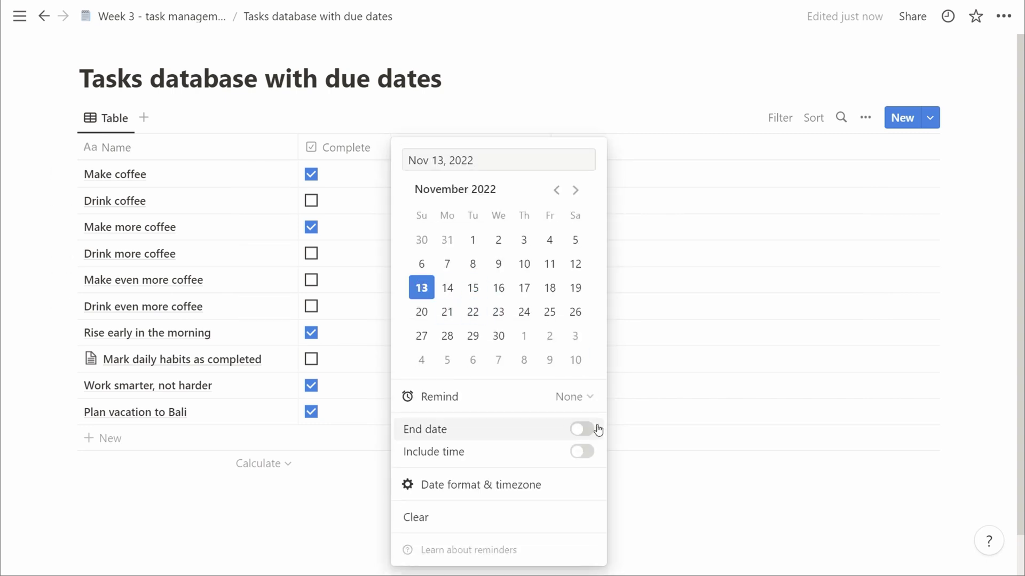
pyautogui.click(581, 452)
pyautogui.click(538, 161)
pyautogui.write('23')
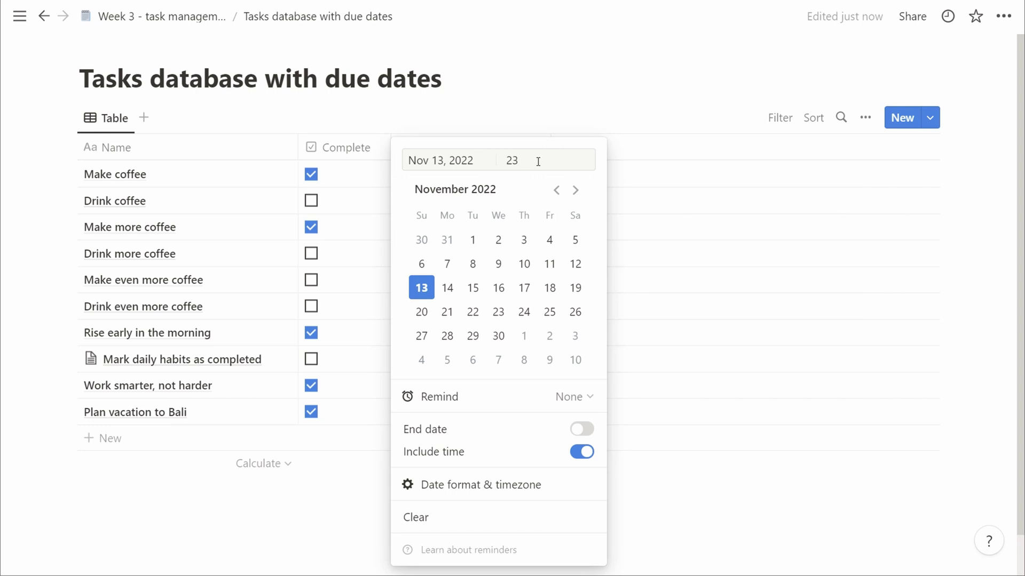
pyautogui.write(':00')
pyautogui.press('Return')
pyautogui.click(495, 325)
pyautogui.write('To')
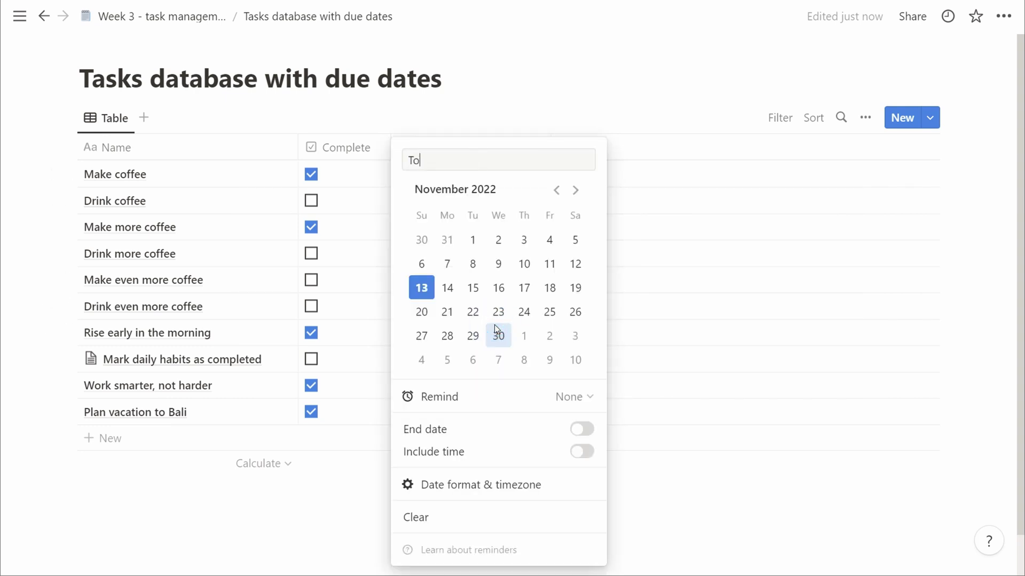
pyautogui.write('morrow')
pyautogui.press('Return')
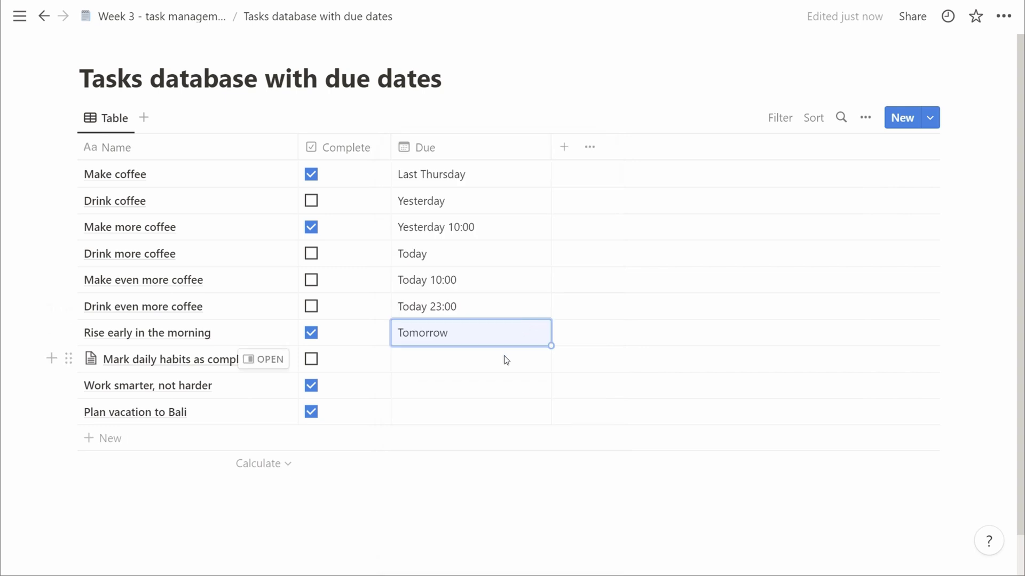
# Step: Set Mark daily habits as completed due November 14 at 23:00 (Tomorrow 23:00)
pyautogui.click(506, 360)
pyautogui.click(447, 288)
pyautogui.click(582, 452)
pyautogui.click(543, 159)
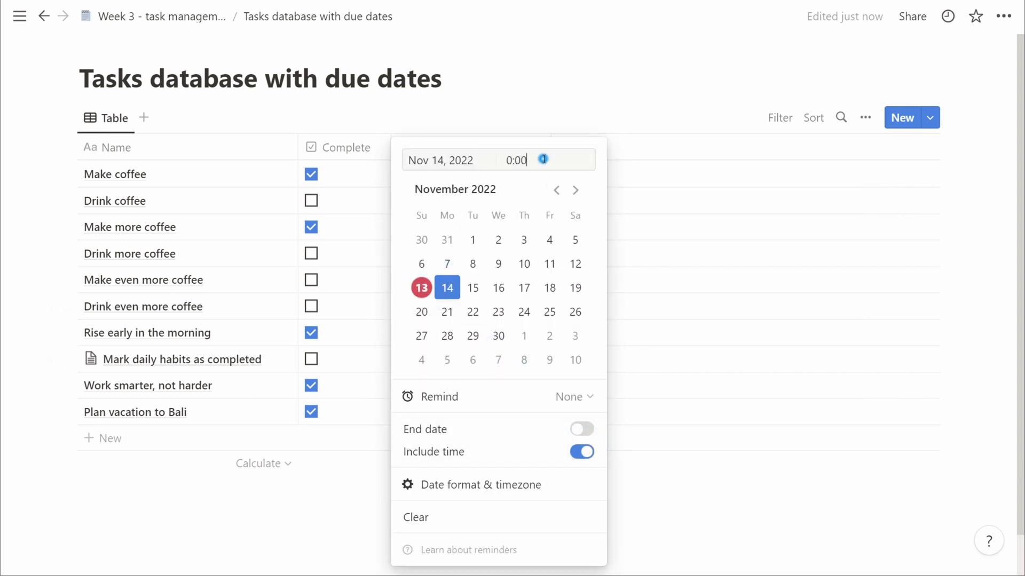
pyautogui.doubleClick(543, 159)
pyautogui.write('23:00')
pyautogui.click(758, 488)
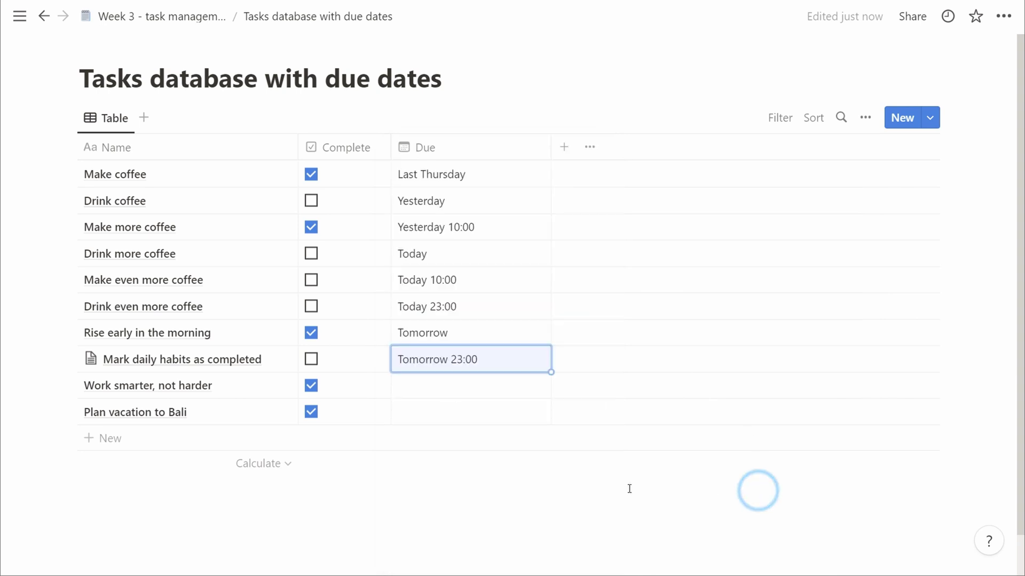
# Step: Set Work smarter, not harder due Dec 24, 2022, and narrow the Due column
pyautogui.click(495, 394)
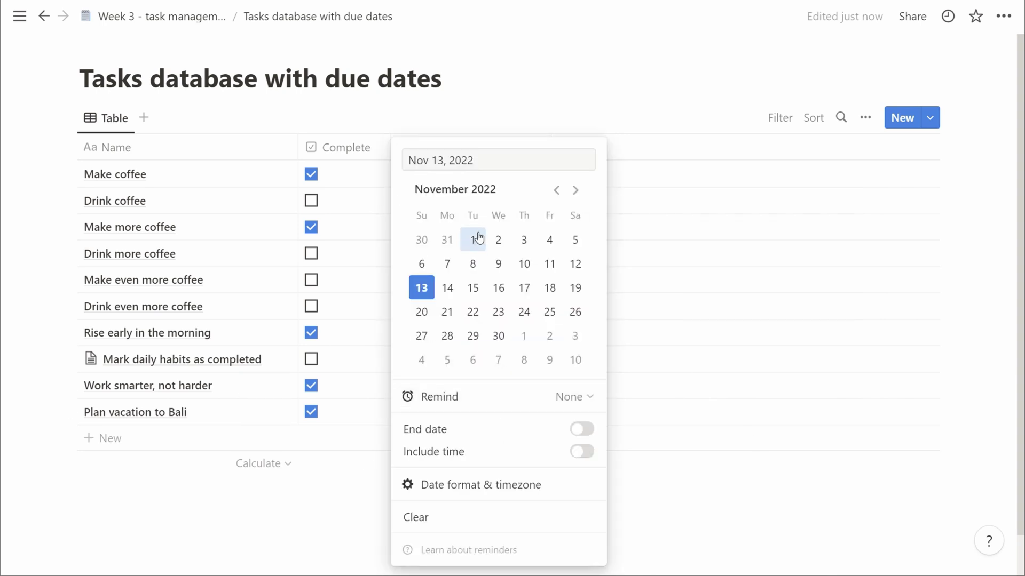
pyautogui.hotkey('ctrl', 'a')
pyautogui.write('Dec 24, 2022')
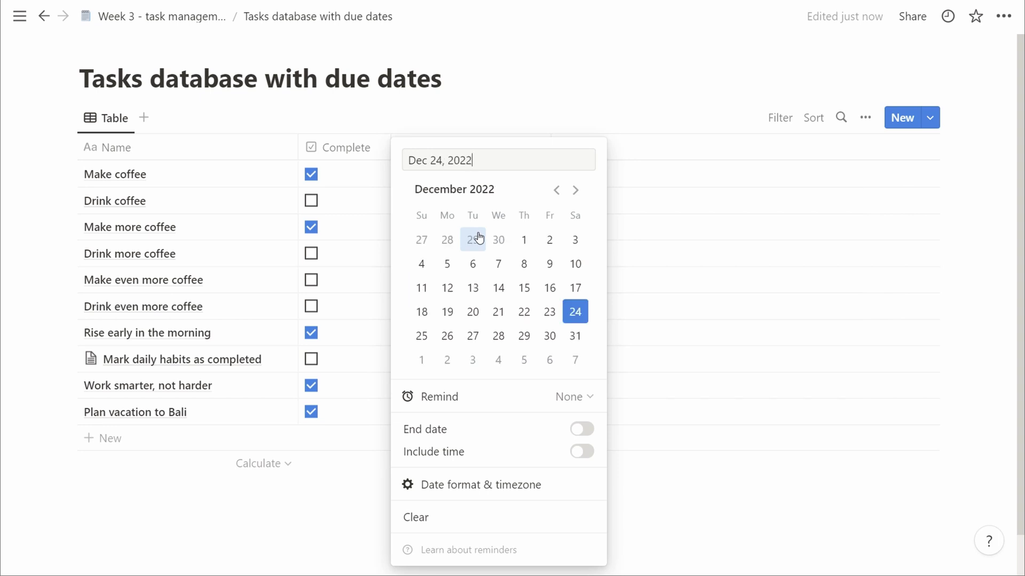
pyautogui.press('Return')
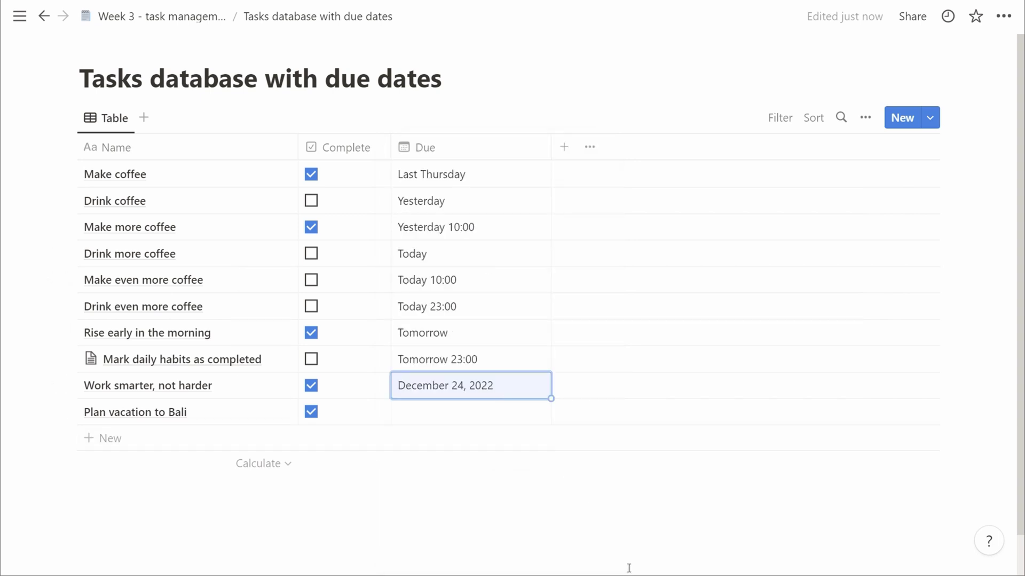
pyautogui.moveTo(551, 147); pyautogui.dragTo(505, 146)
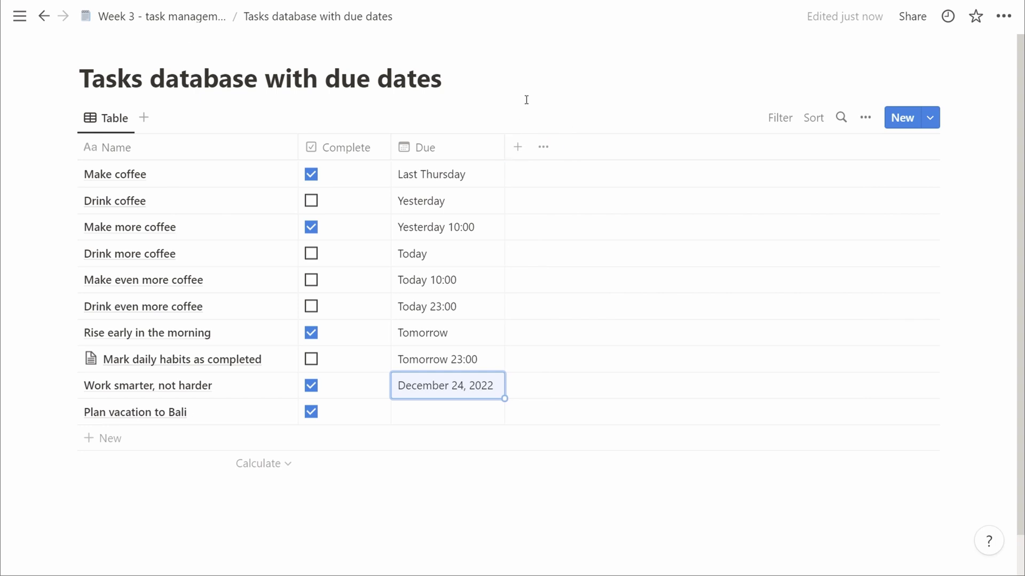
# Step: Add a new formula property named 'Due in days'
pyautogui.click(518, 147)
pyautogui.click(753, 466)
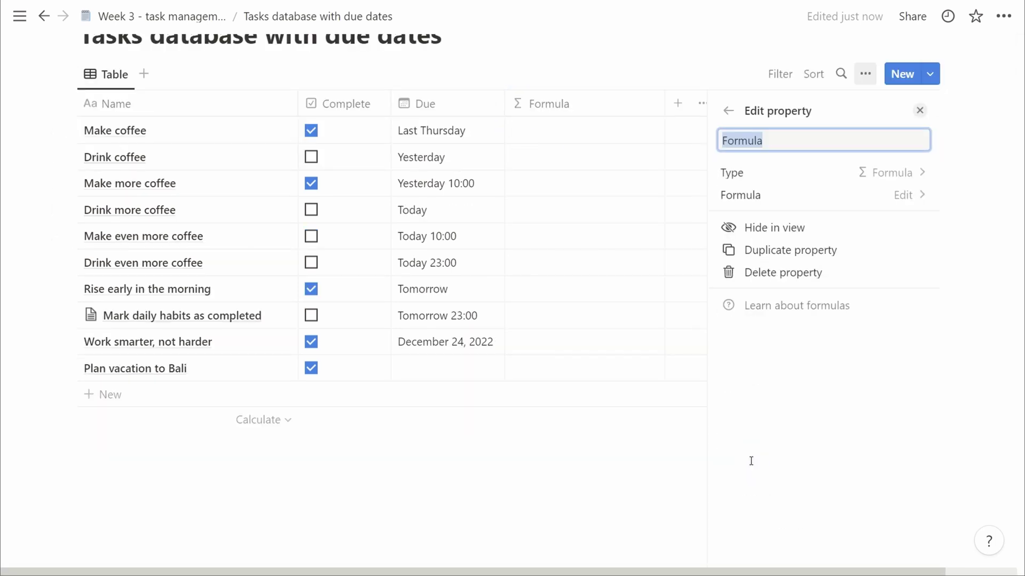
pyautogui.write('Due in days')
# Step: Set its formula to dateBetween(prop("Due"), now(), "days")
pyautogui.click(789, 205)
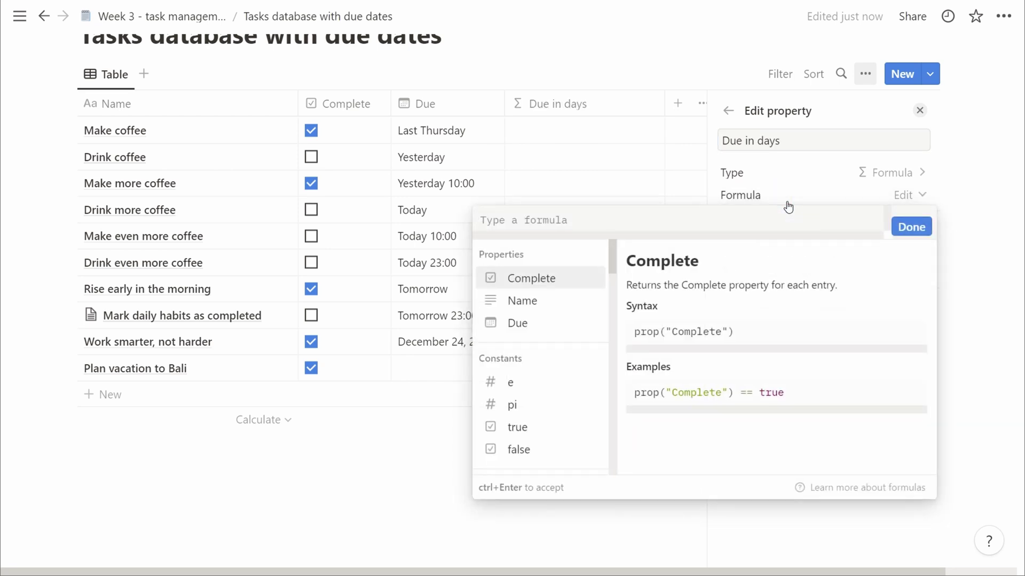
pyautogui.write('date')
pyautogui.press('Down')
pyautogui.press('Down')
pyautogui.press('Return')
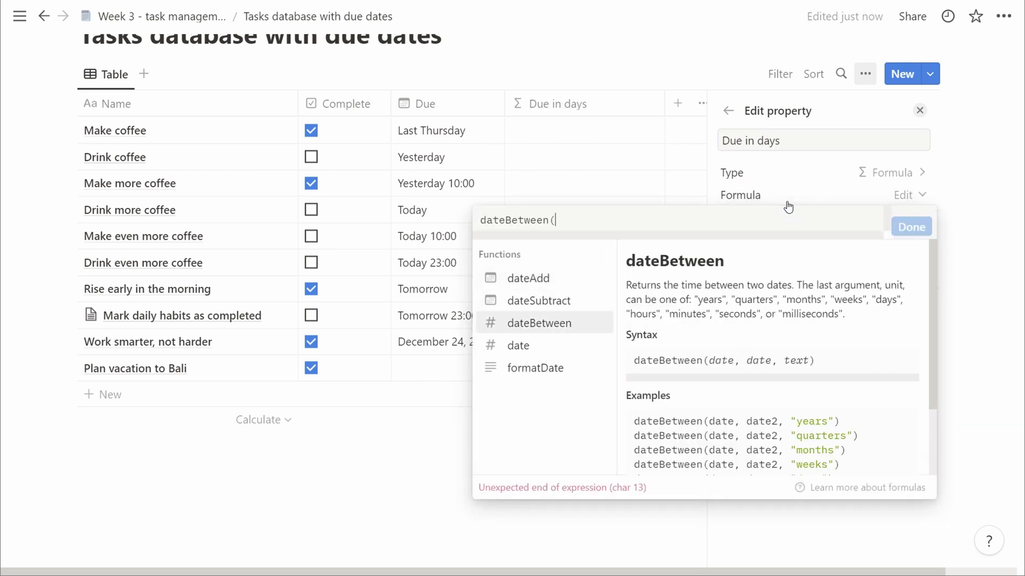
pyautogui.press('Down')
pyautogui.press('Down')
pyautogui.press('Return')
pyautogui.write(',now())')
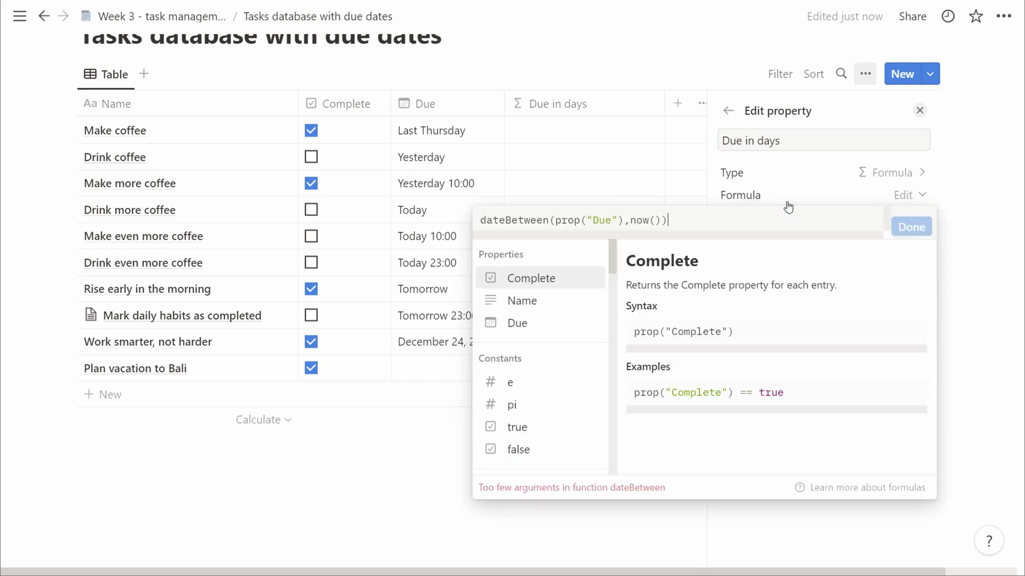
pyautogui.press('Left')
pyautogui.write(',"days"')
pyautogui.hotkey('ctrl', 'Return')
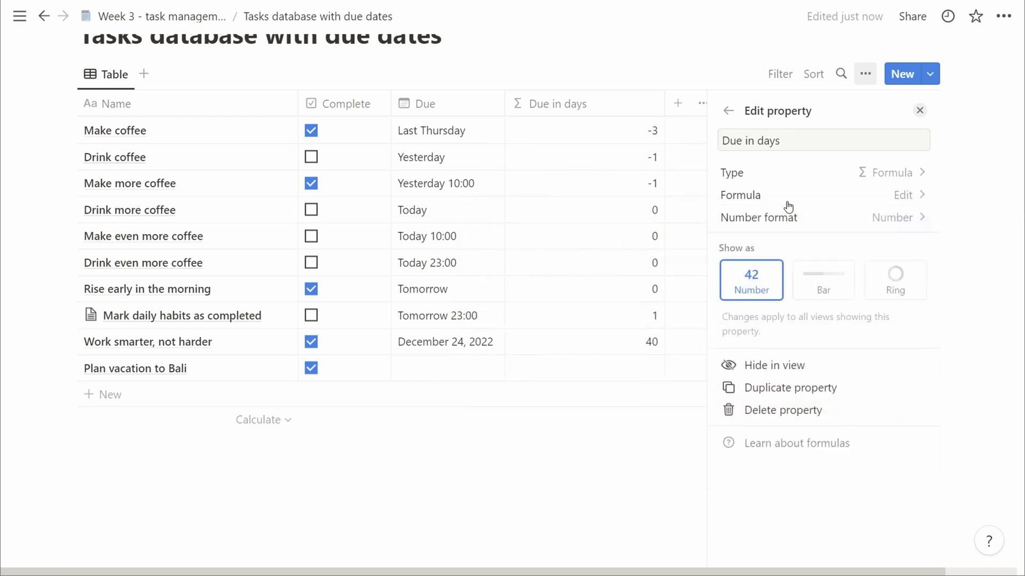
pyautogui.press('Escape')
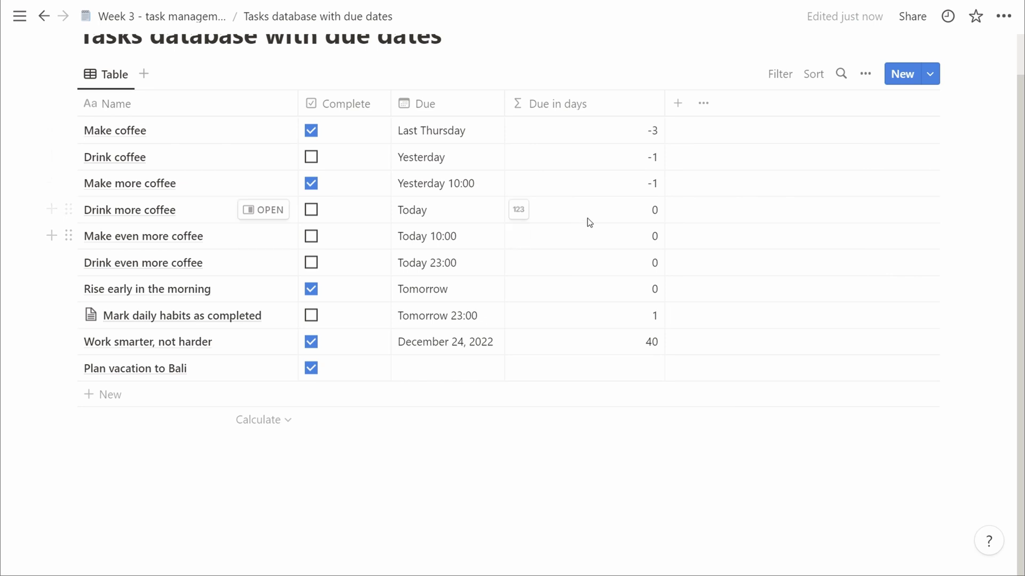
# Step: Compare Due against Due in days for tasks due Today through Tomorrow, which show 0 days
pyautogui.moveTo(586, 220); pyautogui.dragTo(443, 291)
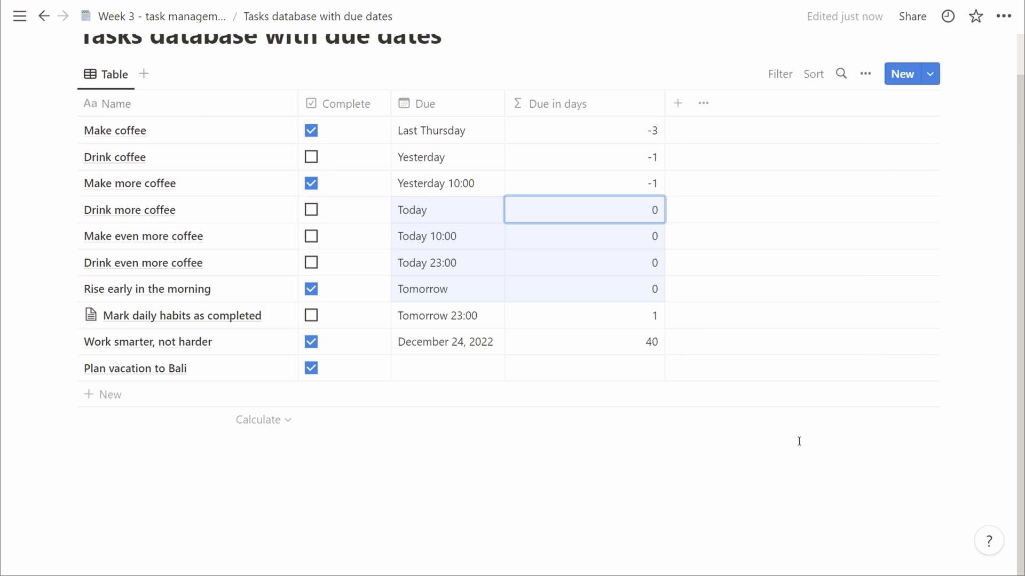
pyautogui.press('Left')
pyautogui.press('Right')
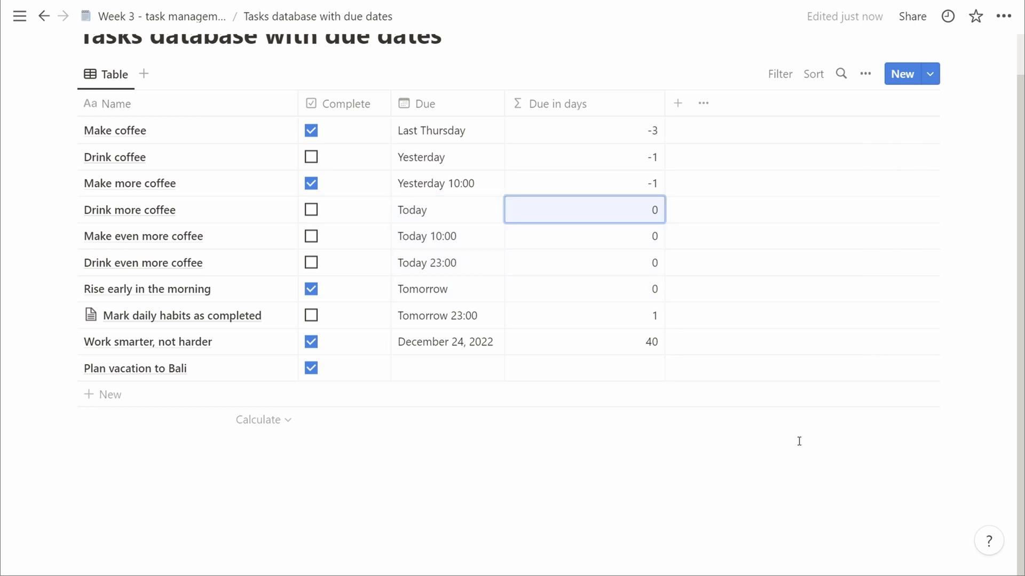
pyautogui.press('Down')
pyautogui.press('Left')
pyautogui.press('Right')
pyautogui.press('Down')
pyautogui.press('Left')
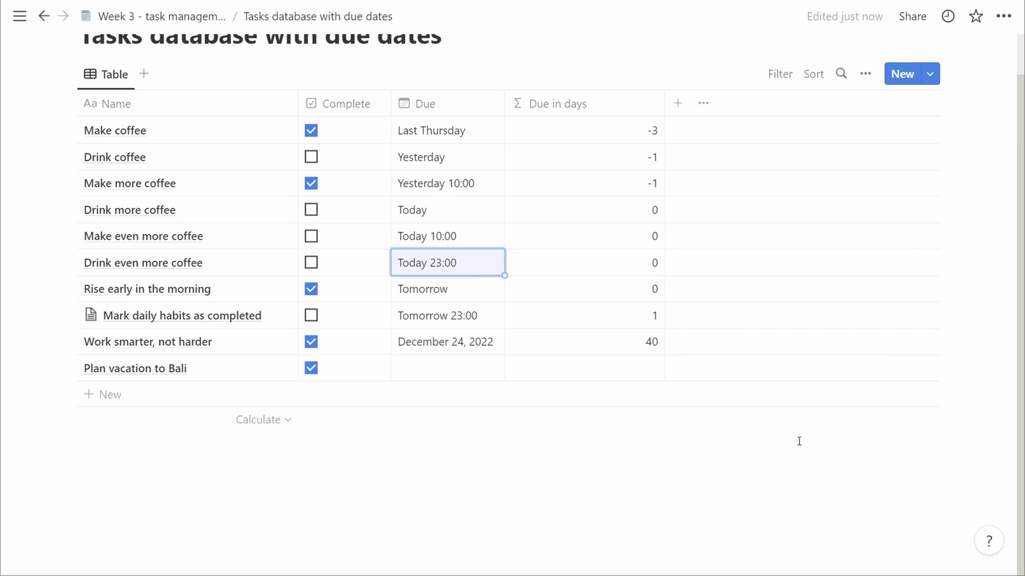
pyautogui.press('Right')
pyautogui.press('Down')
pyautogui.press('Left')
pyautogui.press('Right')
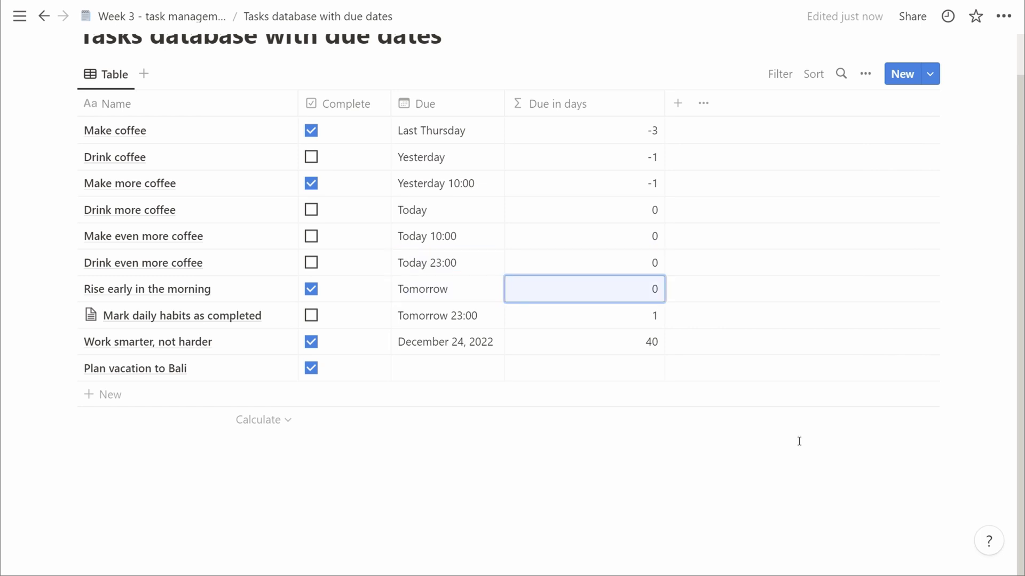
pyautogui.click(772, 445)
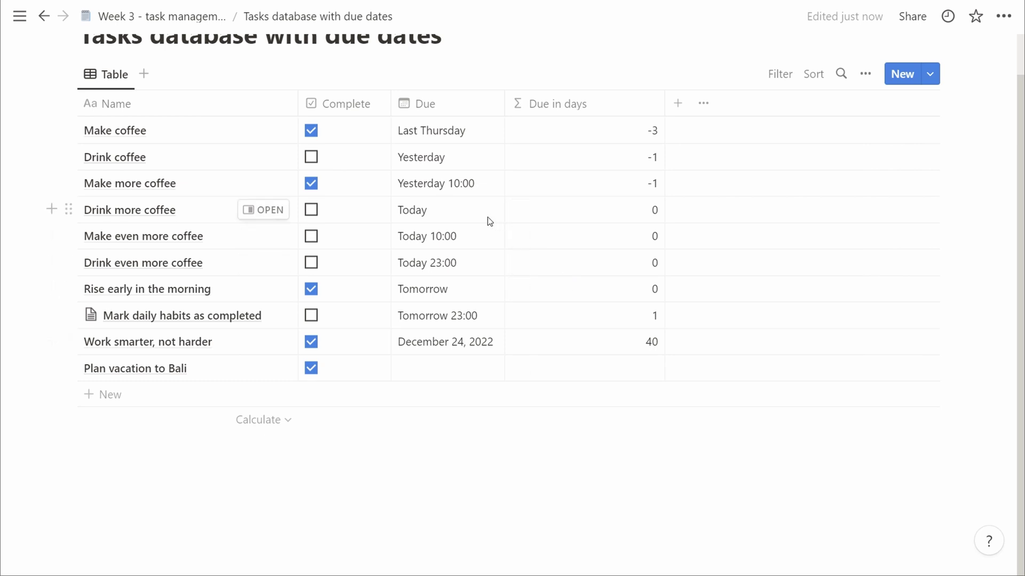
pyautogui.moveTo(487, 217); pyautogui.dragTo(579, 286)
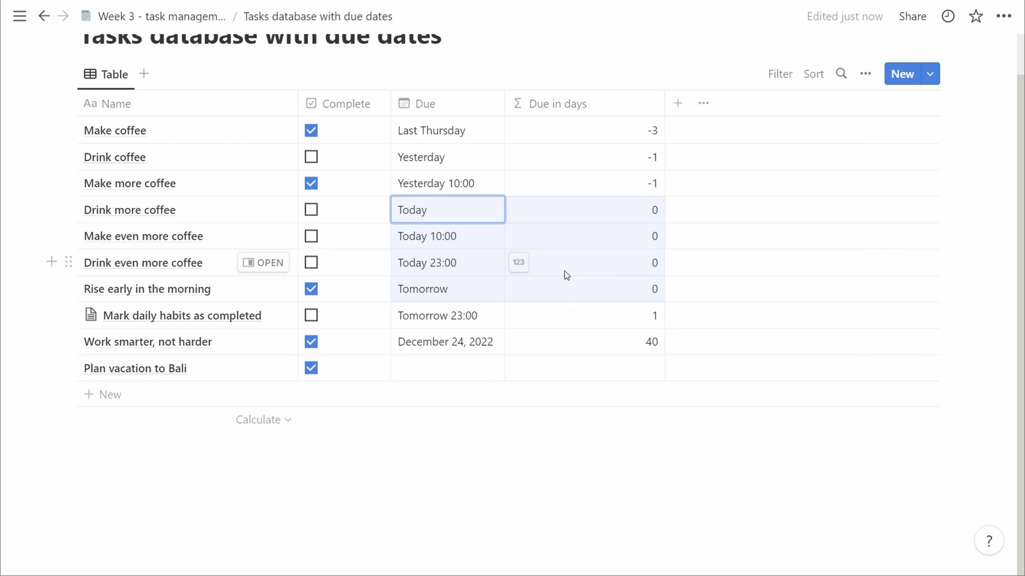
pyautogui.click(582, 454)
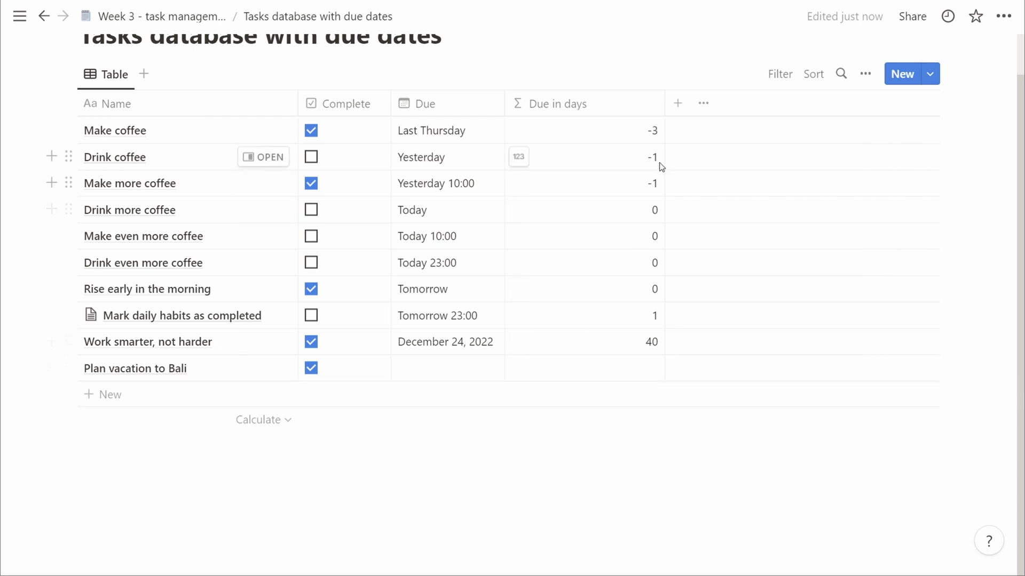
# Step: Rename the Due in days property to 'Due in hours'
pyautogui.click(636, 101)
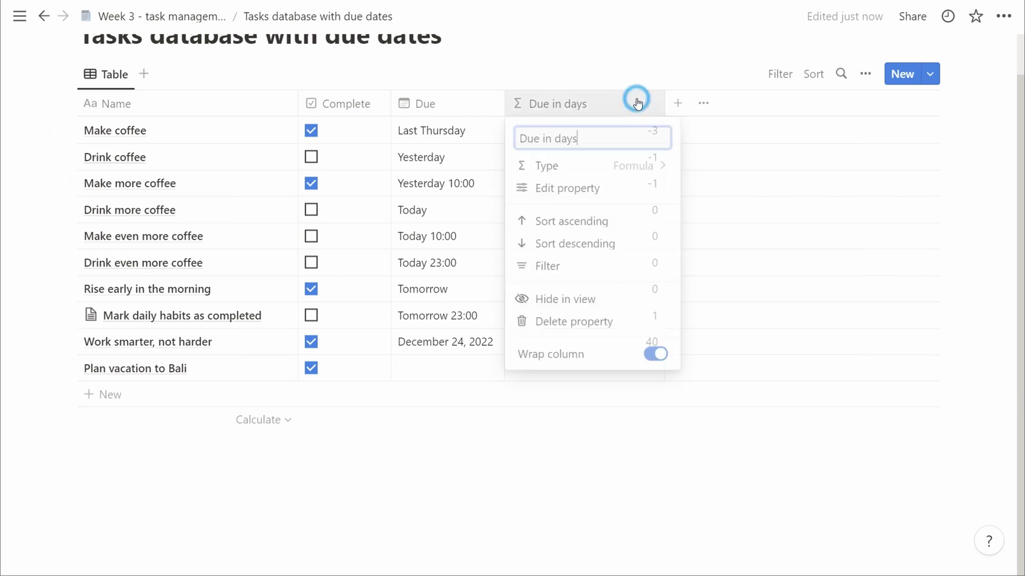
pyautogui.click(620, 164)
pyautogui.doubleClick(768, 141)
pyautogui.write('hours')
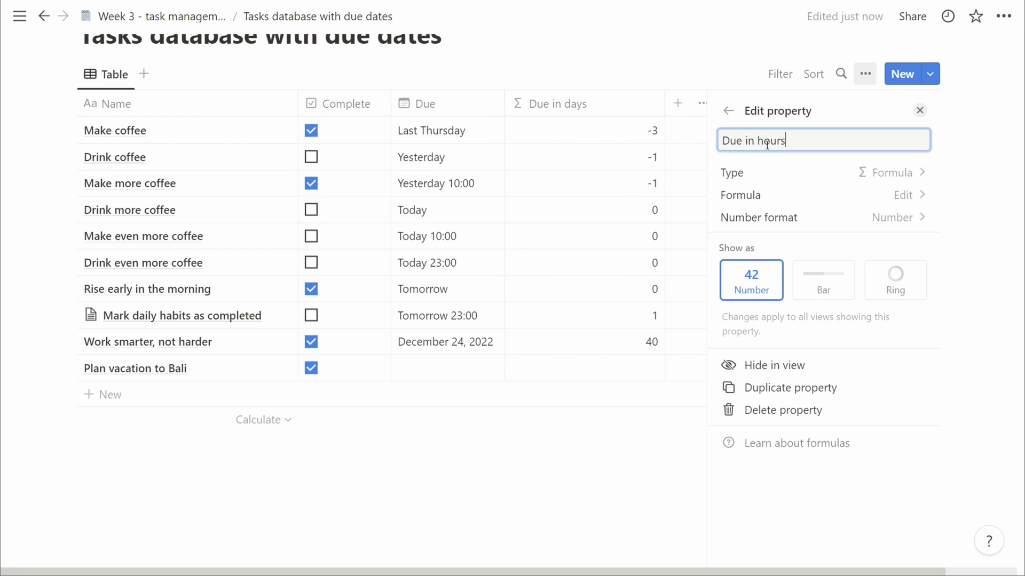
pyautogui.doubleClick(767, 141)
pyautogui.press('BackSpace')
pyautogui.write('hours')
# Step: Change the formula's unit from "days" to "hours" and apply it
pyautogui.click(775, 207)
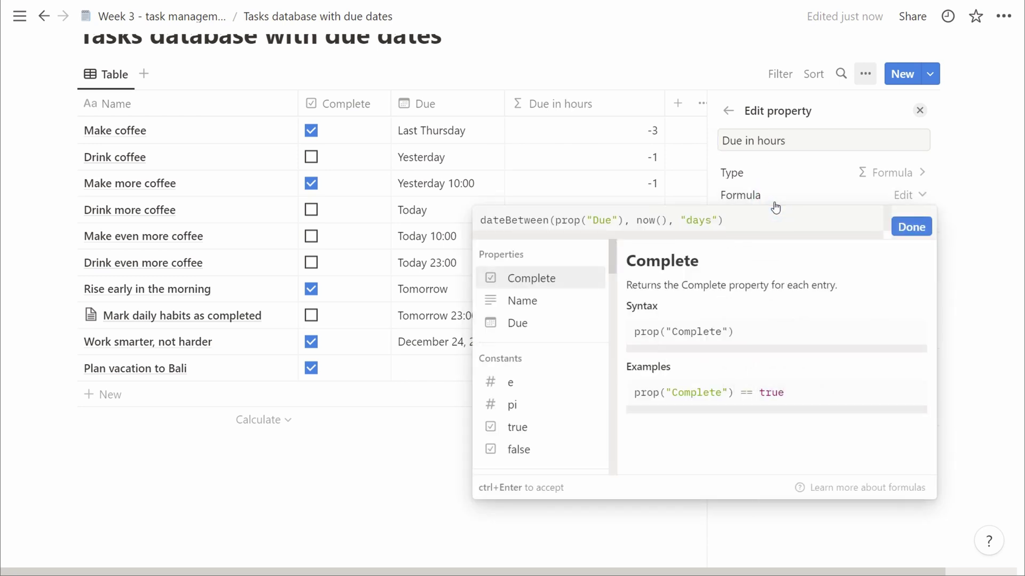
pyautogui.click(705, 216)
pyautogui.doubleClick(706, 216)
pyautogui.write('hours')
pyautogui.hotkey('ctrl', 'Return')
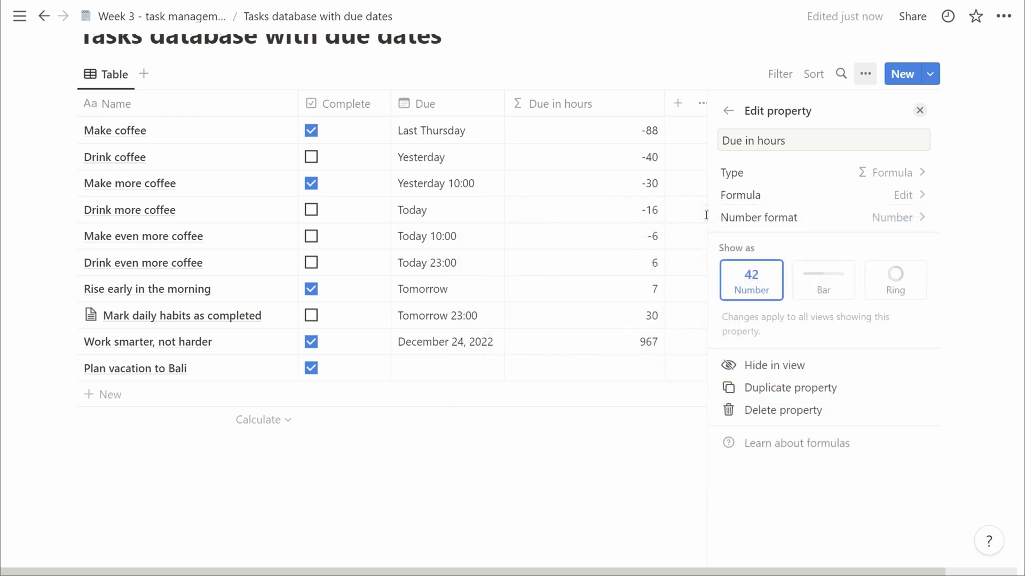
pyautogui.click(705, 215)
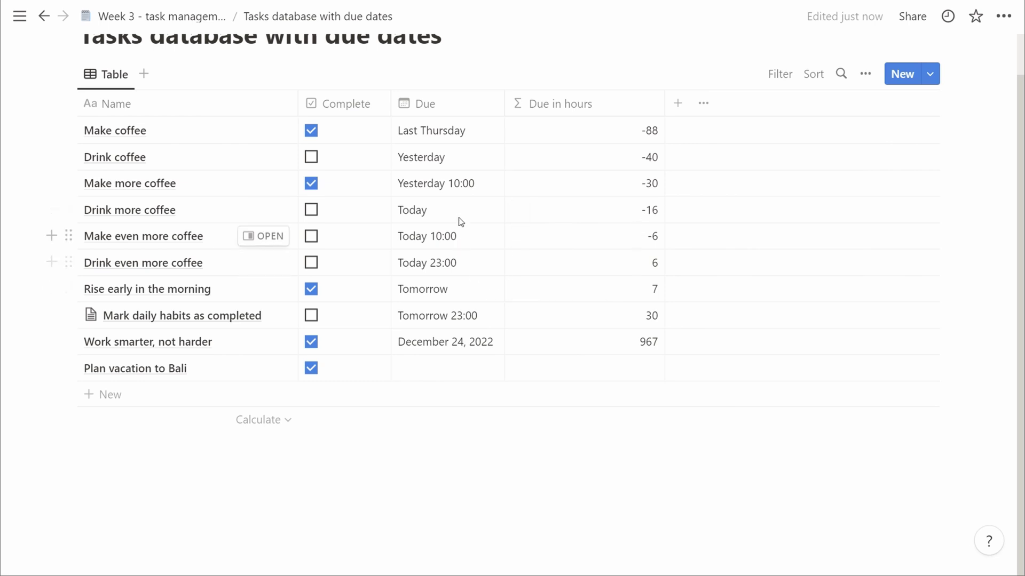
pyautogui.moveTo(461, 212); pyautogui.dragTo(622, 304)
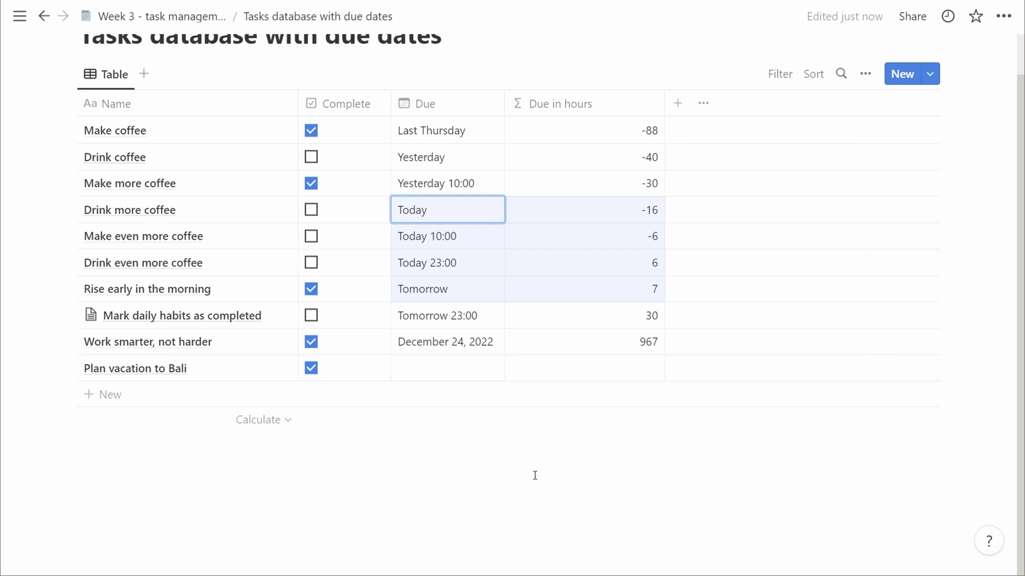
pyautogui.press('Escape')
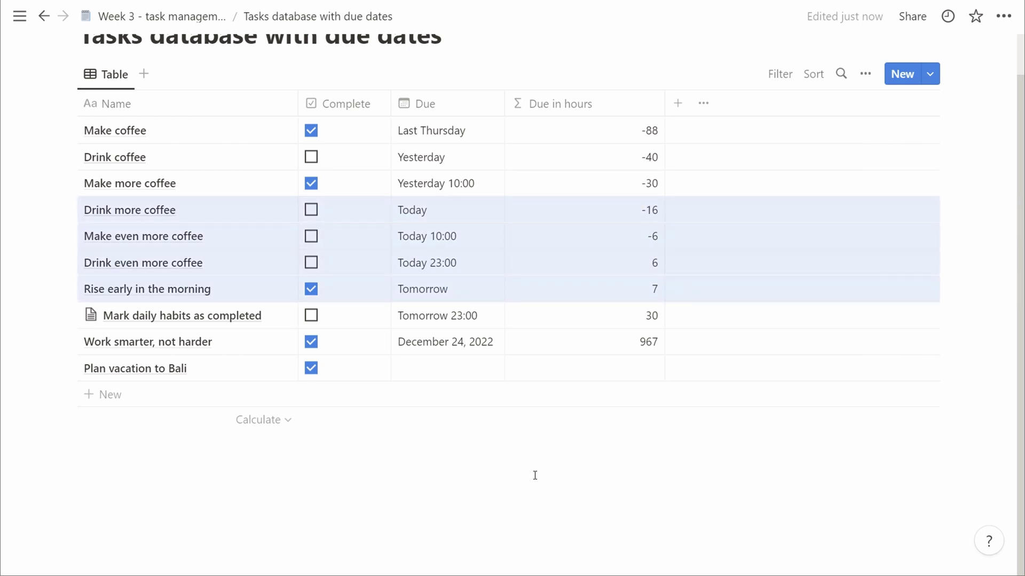
pyautogui.press('Escape')
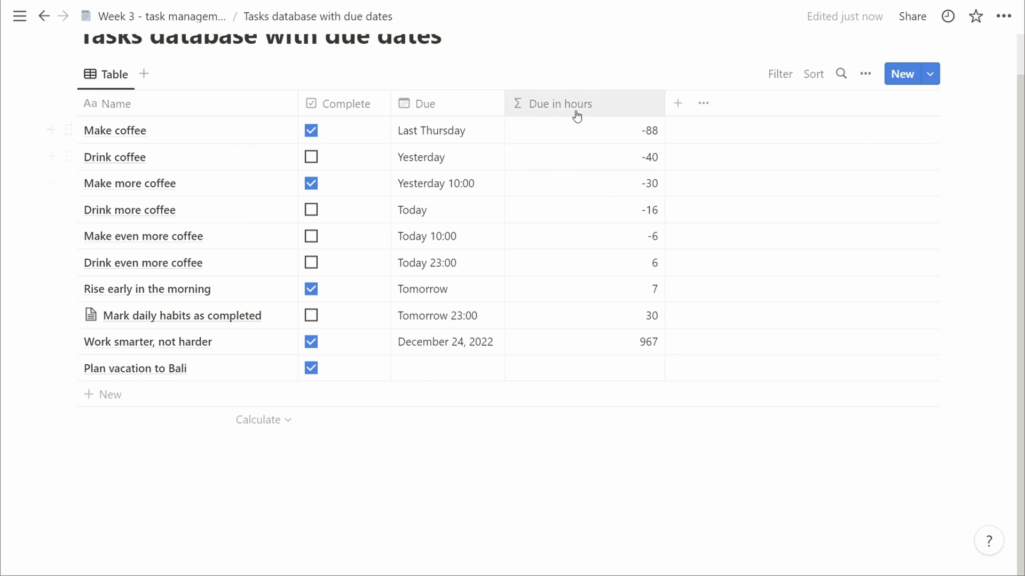
# Step: Create a formula column called 'Push to midnight' and bring up its empty formula editor
pyautogui.click(676, 104)
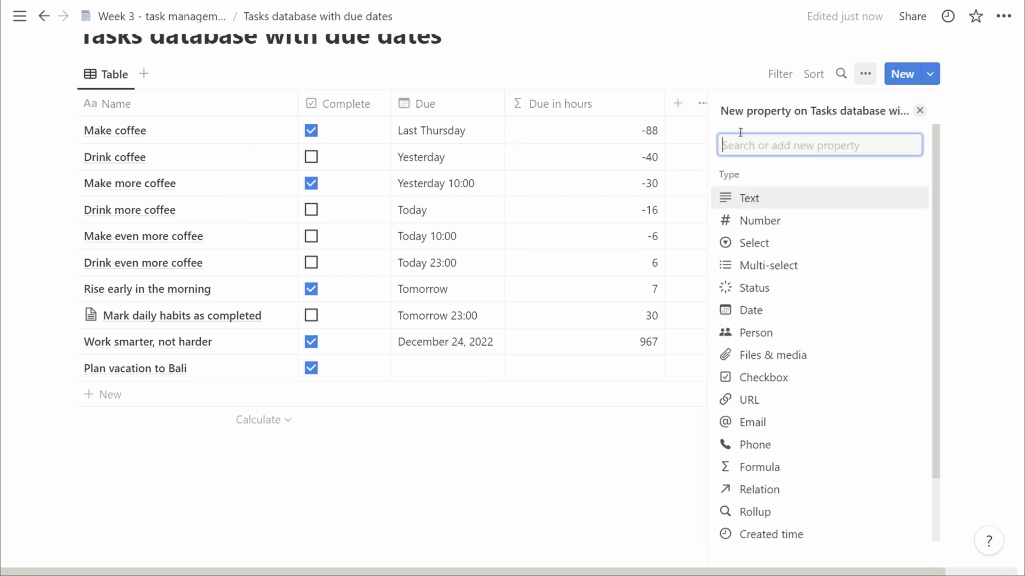
pyautogui.click(759, 467)
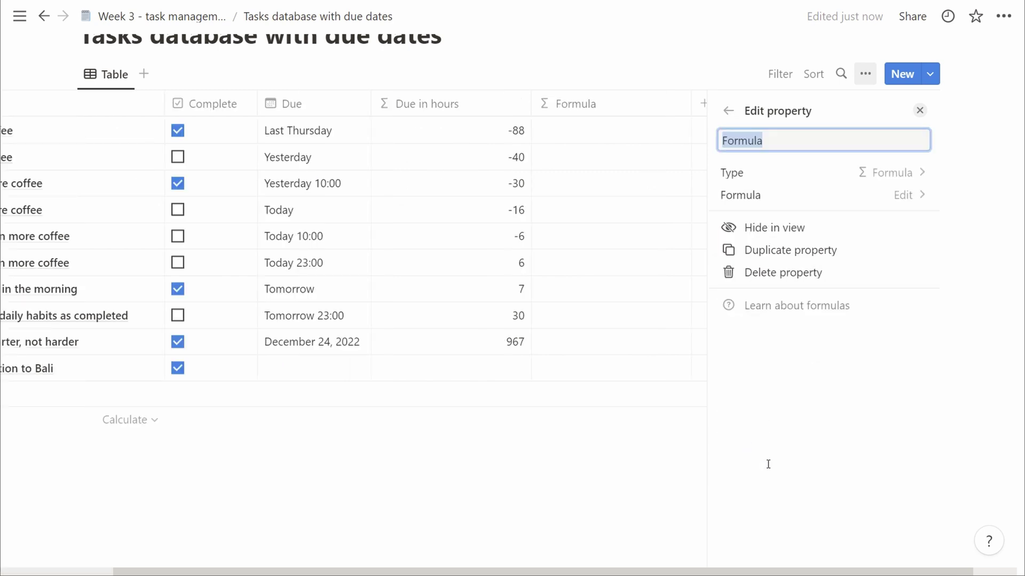
pyautogui.write('Push to midnight')
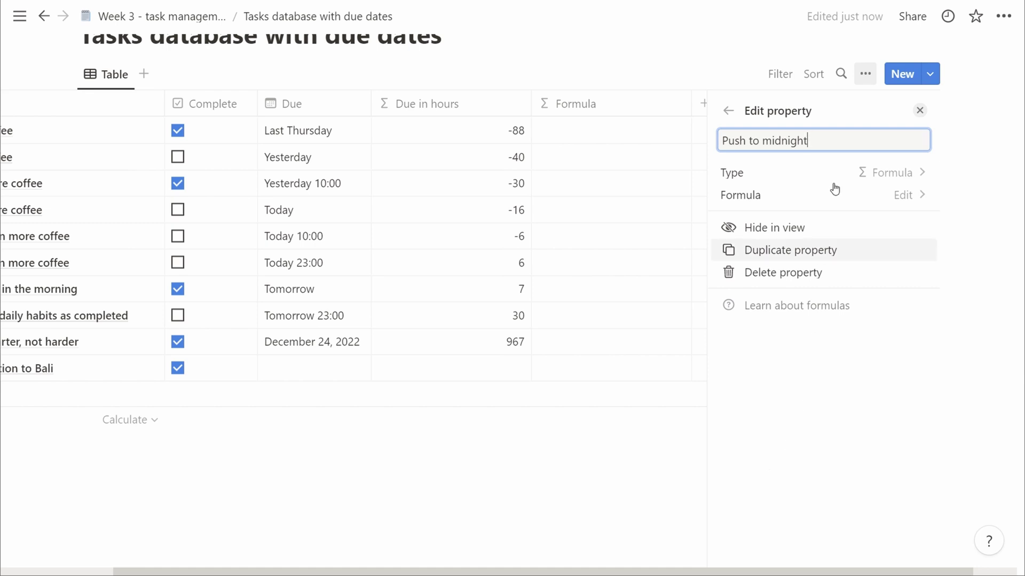
pyautogui.click(888, 193)
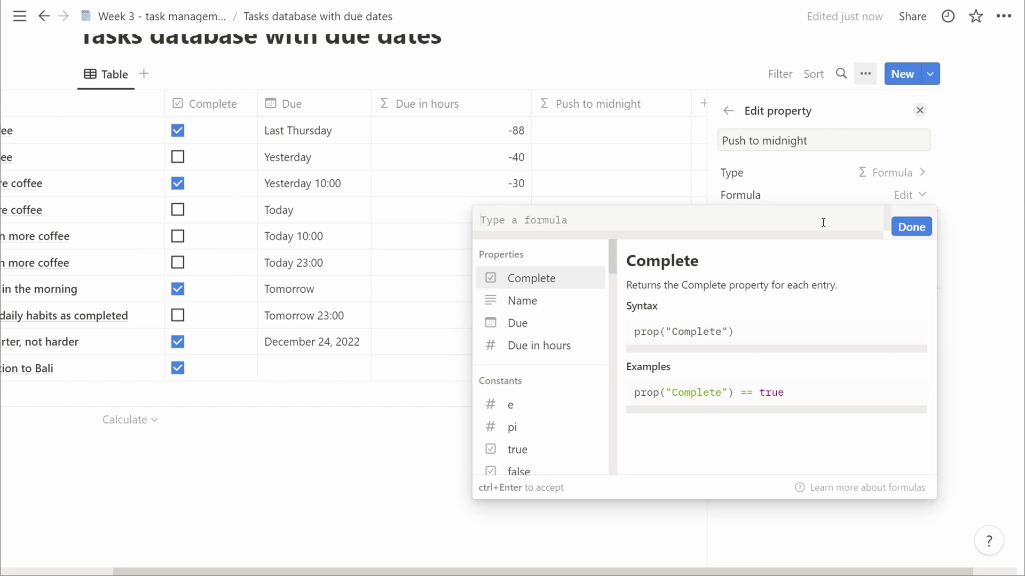
# Step: Start the formula with the condition formatDate(prop("Due"),"HH:mm")=="00:00" ?
pyautogui.press('Down')
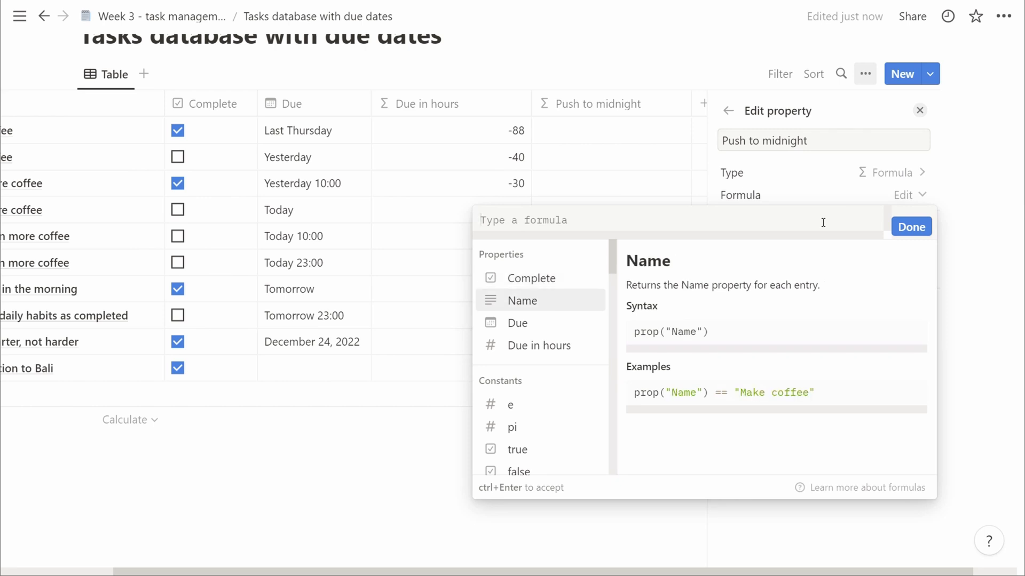
pyautogui.write('date')
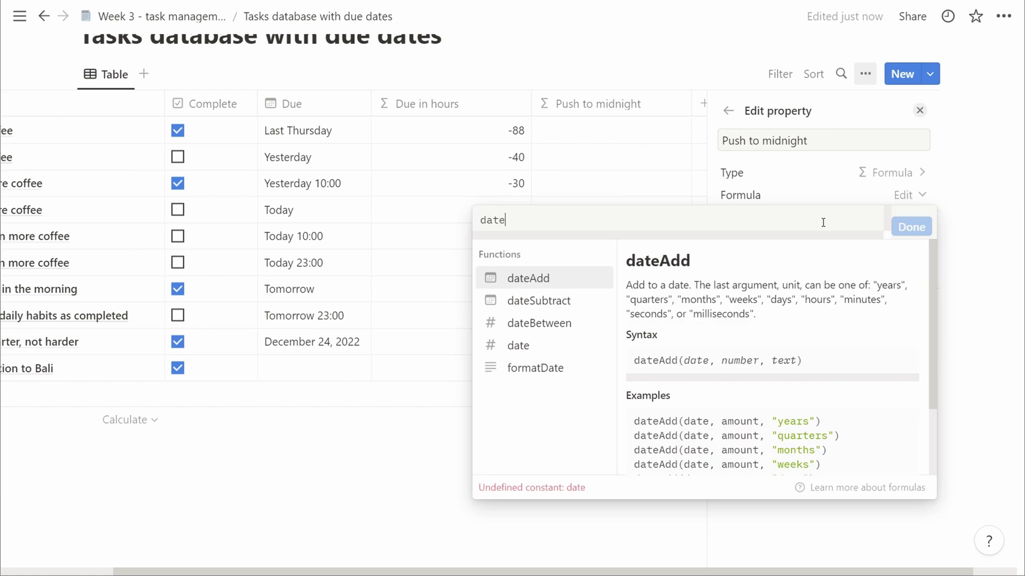
pyautogui.press('Down')
pyautogui.press('Down')
pyautogui.press('Down')
pyautogui.press('Down')
pyautogui.press('Return')
pyautogui.hotkey('ctrl', 'a')
pyautogui.press('BackSpace')
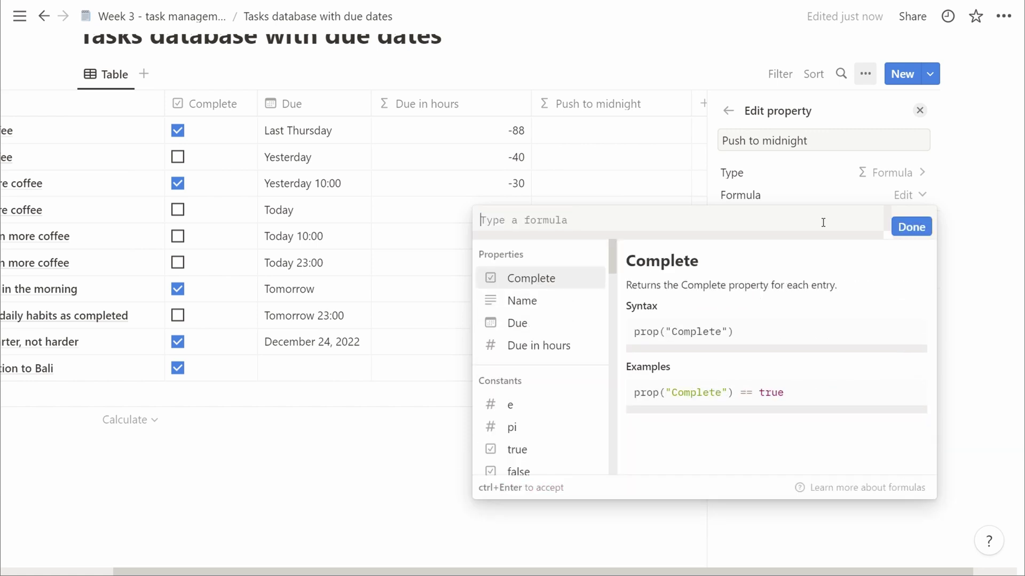
pyautogui.write('format')
pyautogui.press('Down')
pyautogui.press('Return')
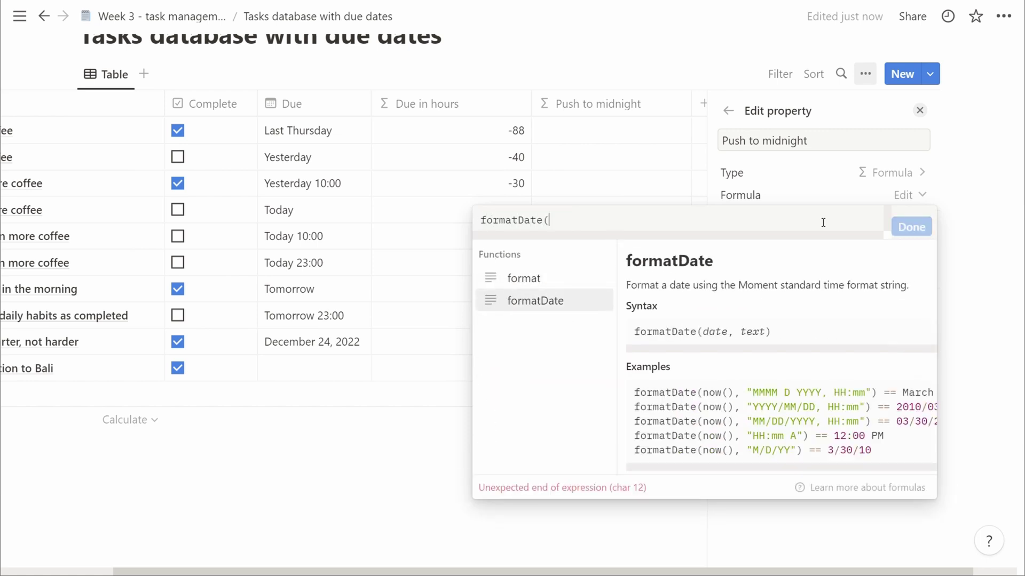
pyautogui.press('Down')
pyautogui.press('Down')
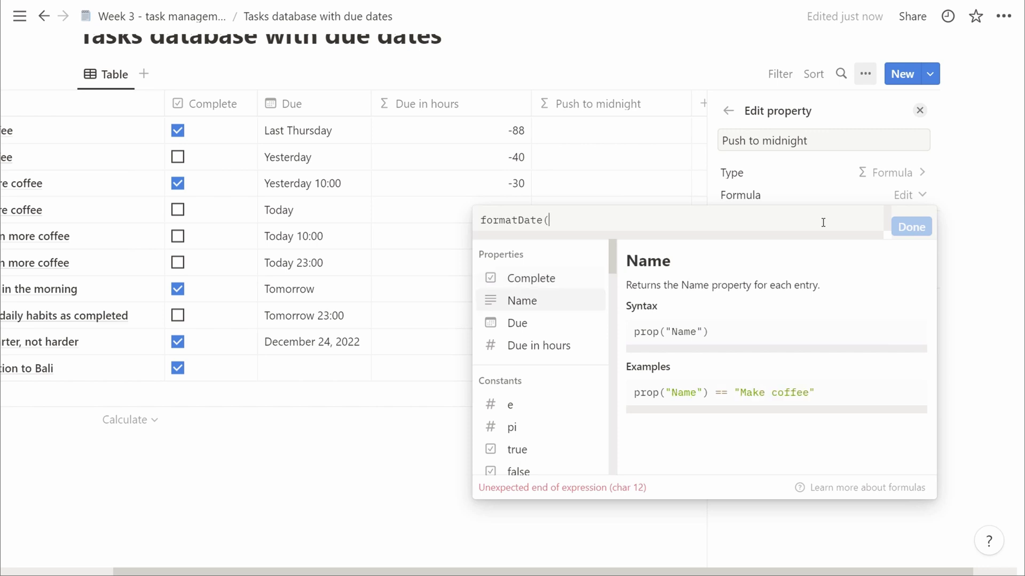
pyautogui.press('Return')
pyautogui.write('),"HH:mm')
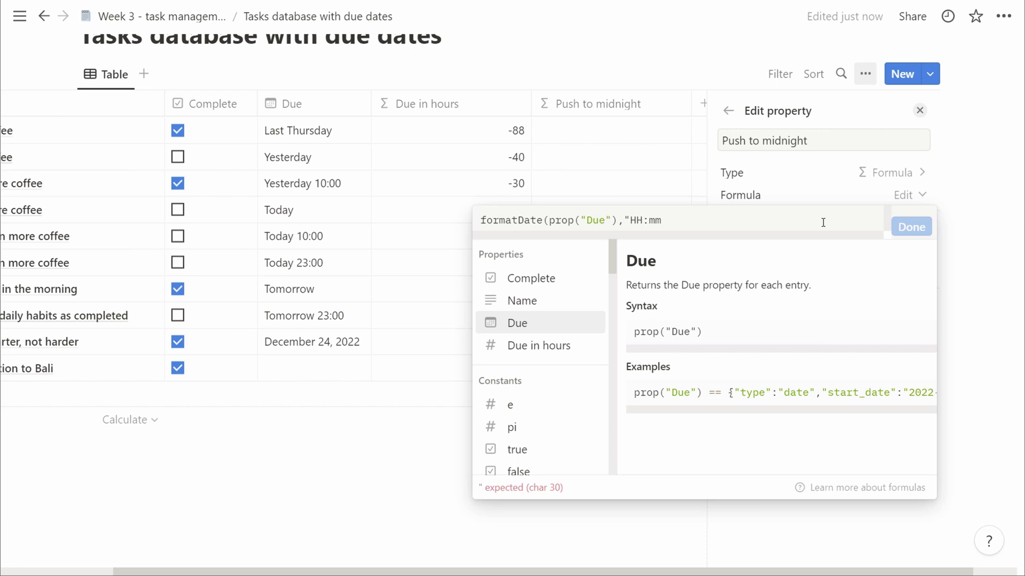
pyautogui.write('")')
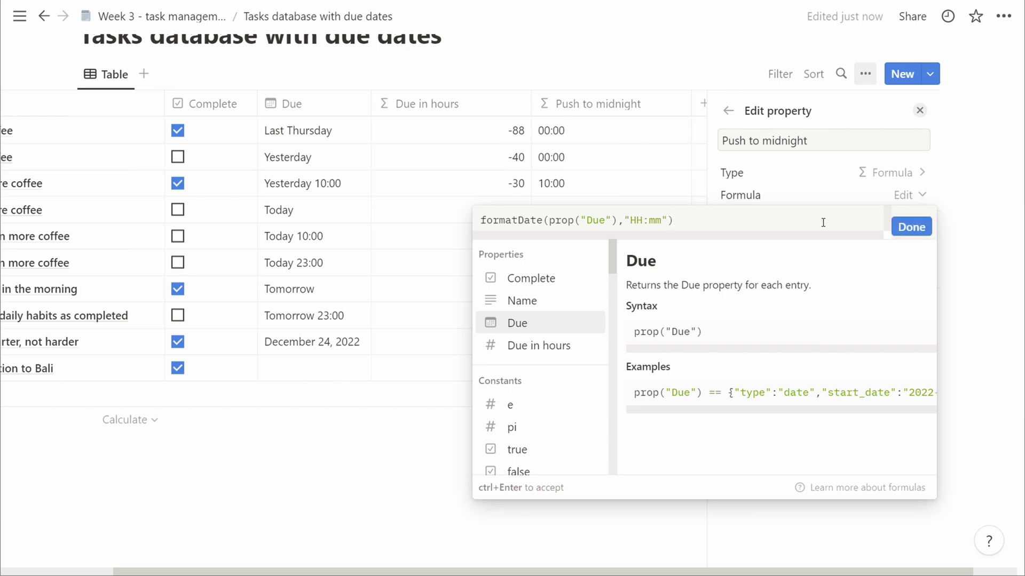
pyautogui.write('=="')
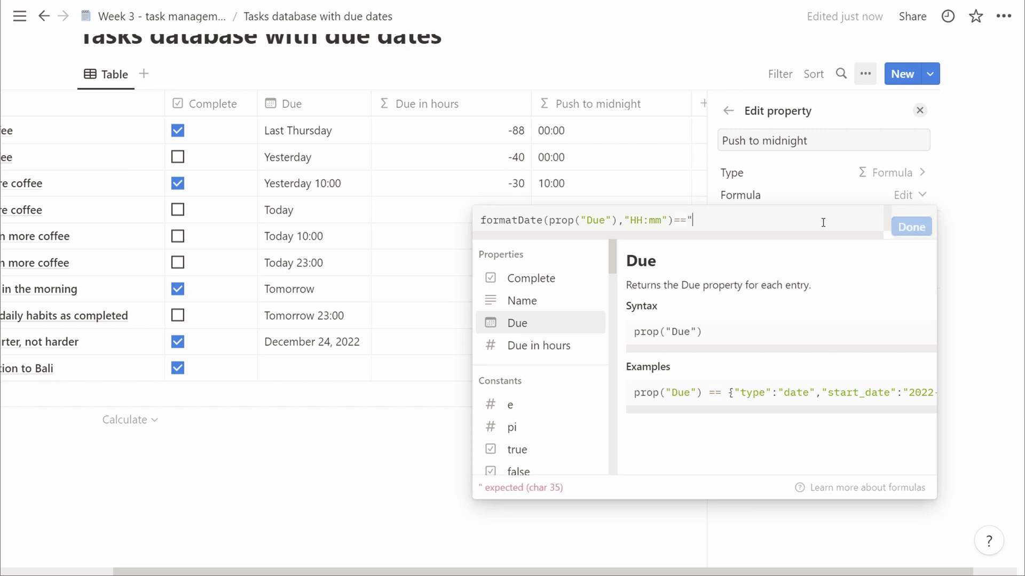
pyautogui.write('00:00"')
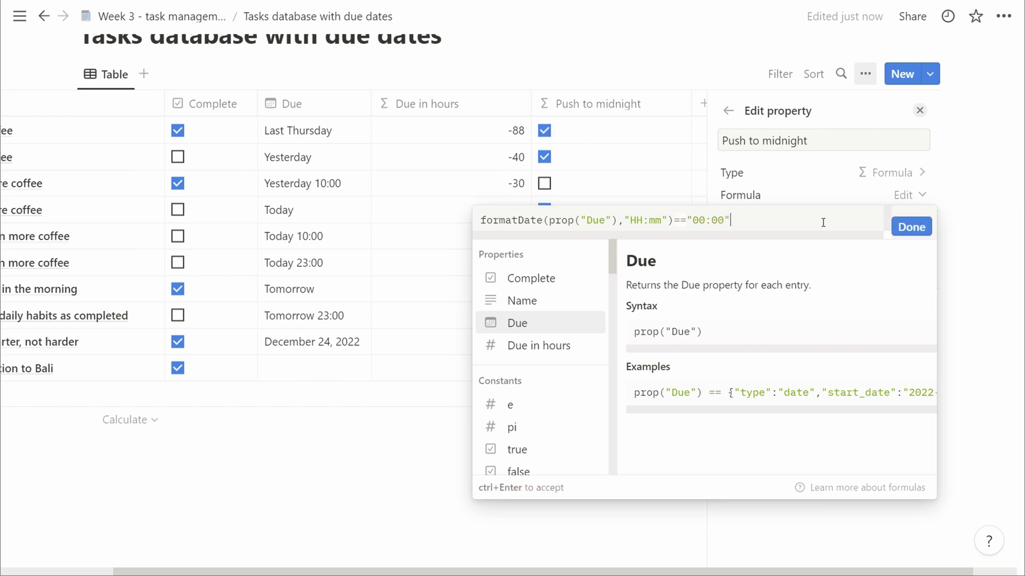
pyautogui.write('?')
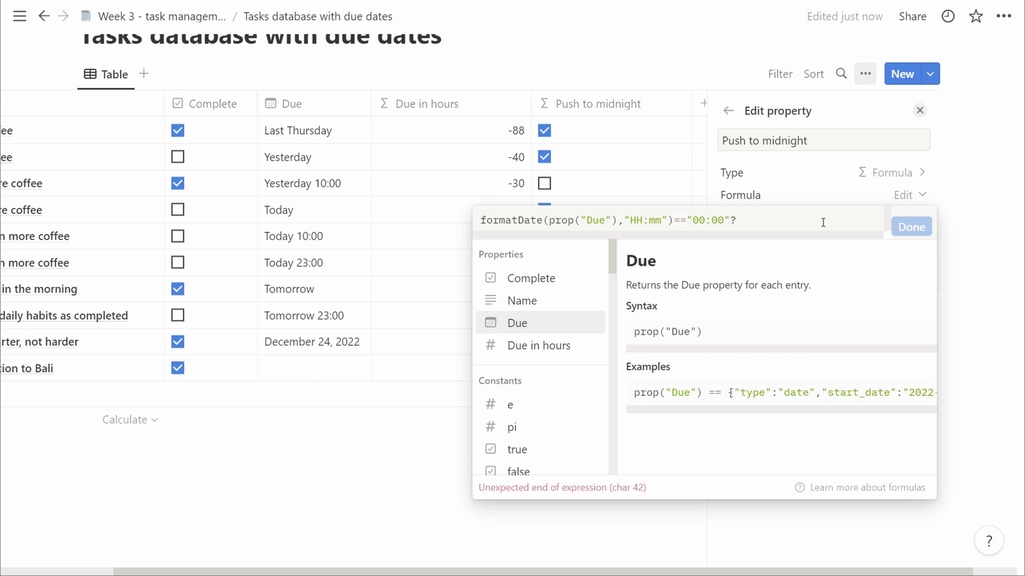
pyautogui.write('date')
# Step: Complete it with dateAdd(prop("Due"),1,"days") : prop("Due") and confirm
pyautogui.press('Return')
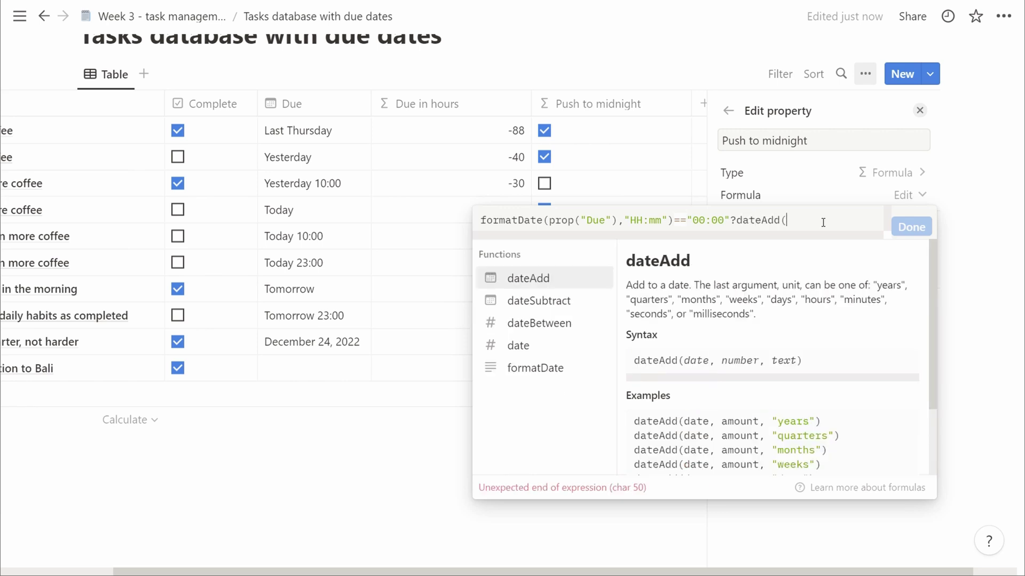
pyautogui.press('Down')
pyautogui.press('Down')
pyautogui.press('Return')
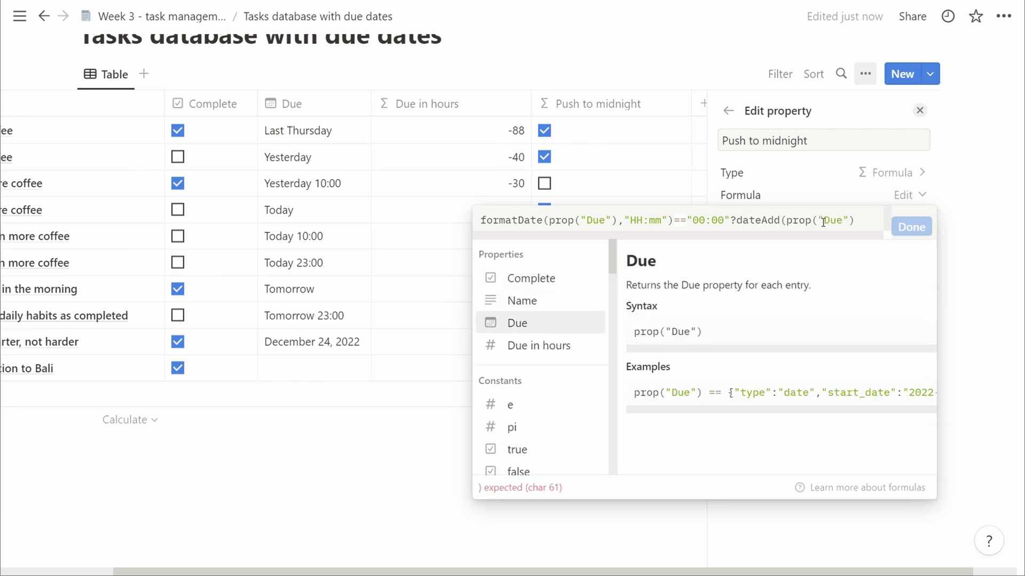
pyautogui.write(',1,"days')
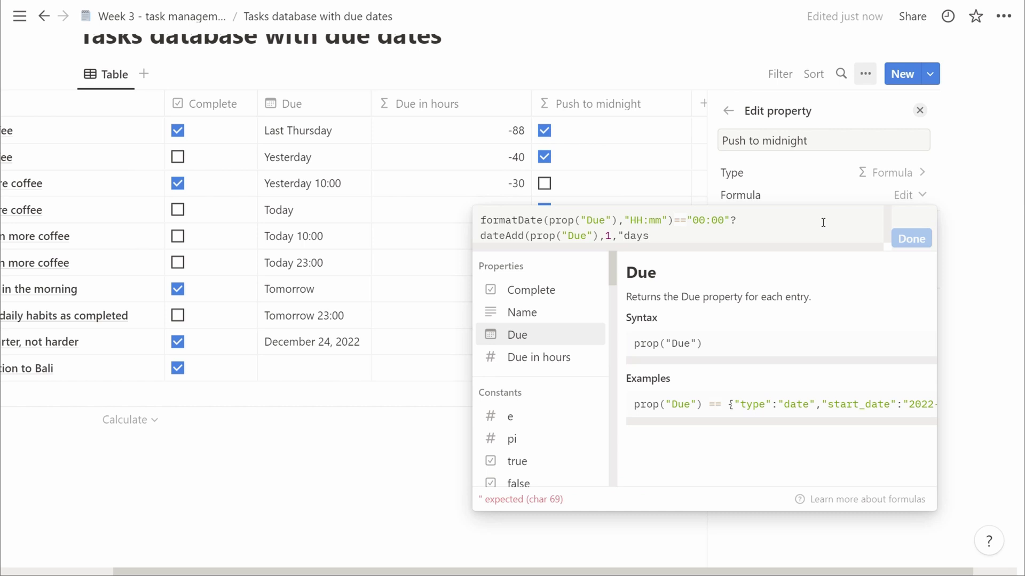
pyautogui.write('"):')
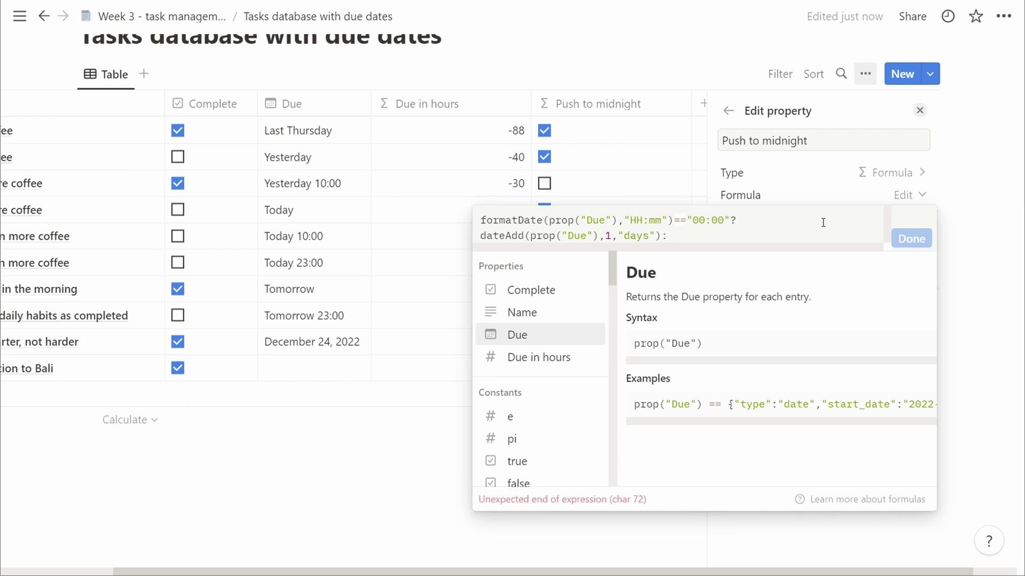
pyautogui.press('Down')
pyautogui.press('Up')
pyautogui.press('Return')
pyautogui.write(')')
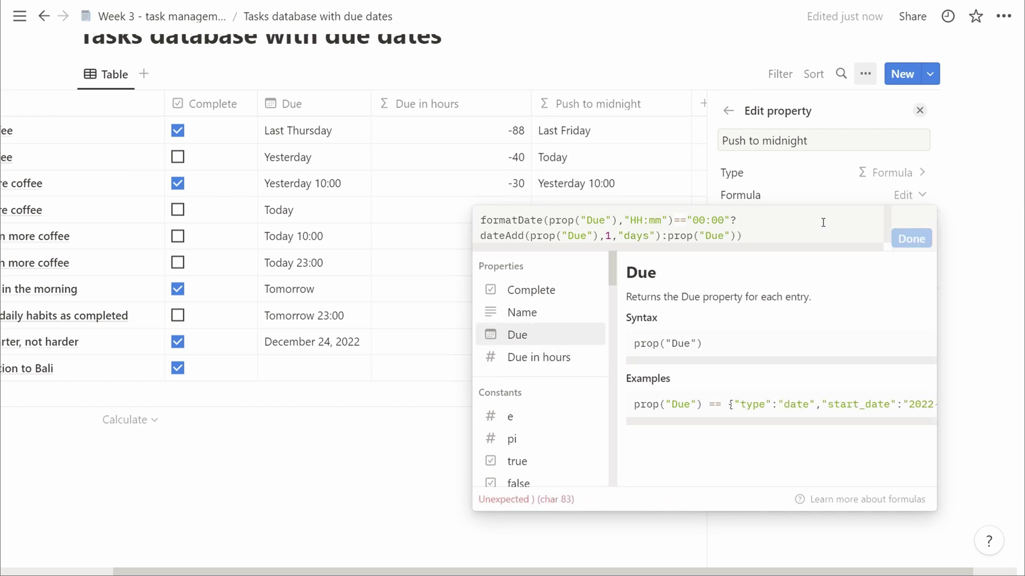
pyautogui.press('BackSpace')
pyautogui.press('Return')
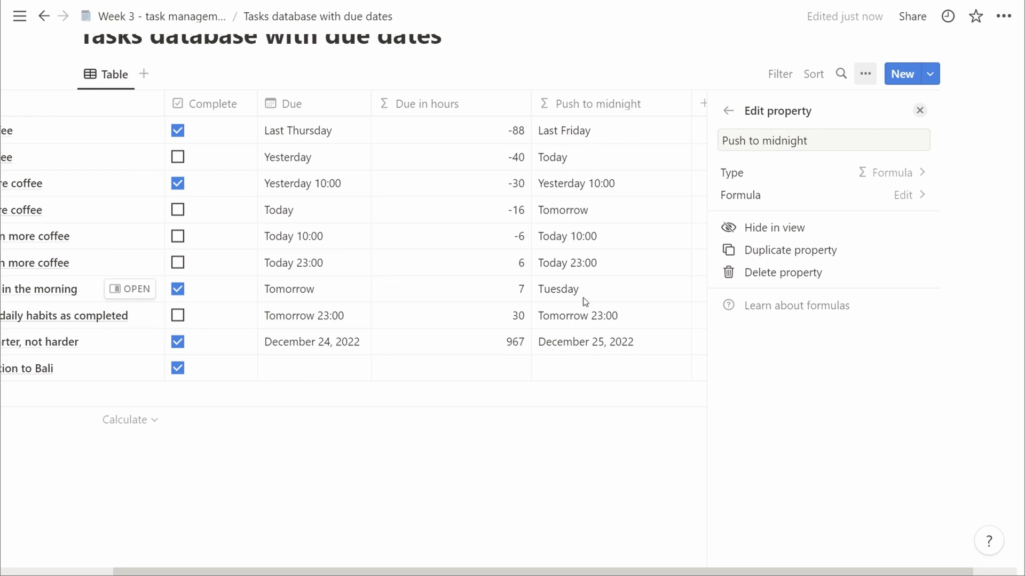
# Step: Narrow Due in hours, rename Push to midnight to 'Overdue after', and move Due in hours after it
pyautogui.moveTo(531, 110); pyautogui.dragTo(473, 114)
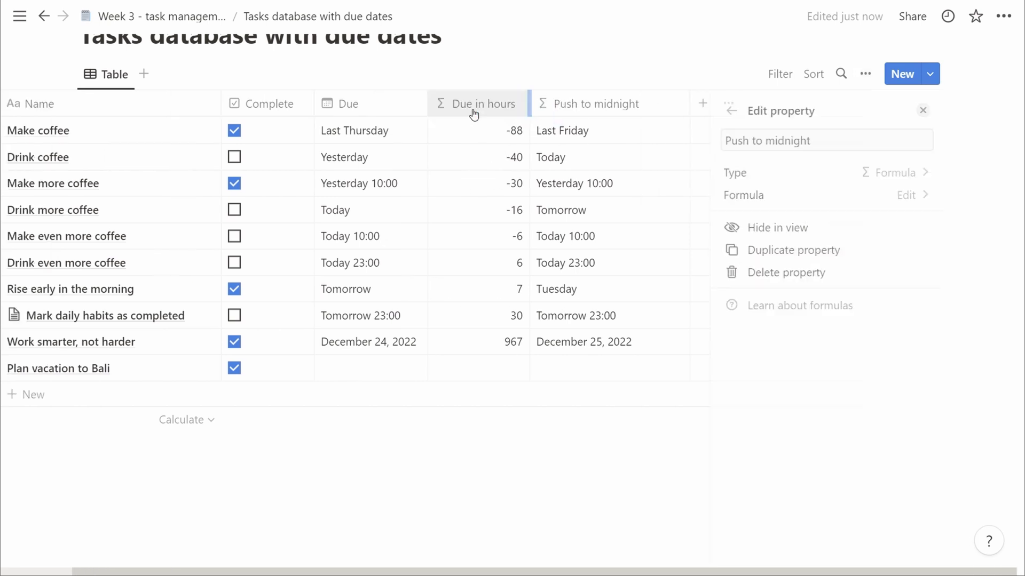
pyautogui.click(656, 107)
pyautogui.write('O')
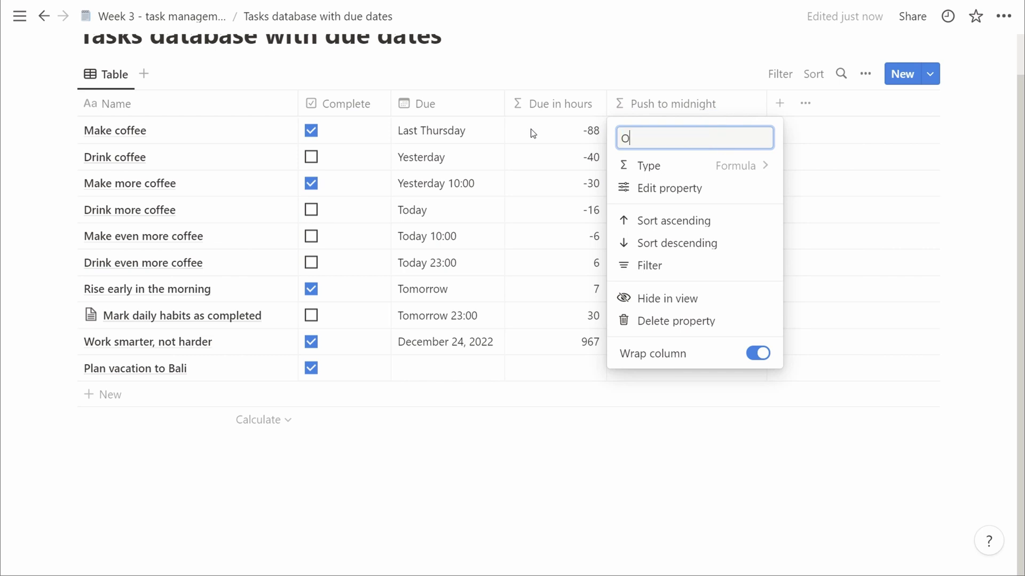
pyautogui.write('verdue after')
pyautogui.press('Return')
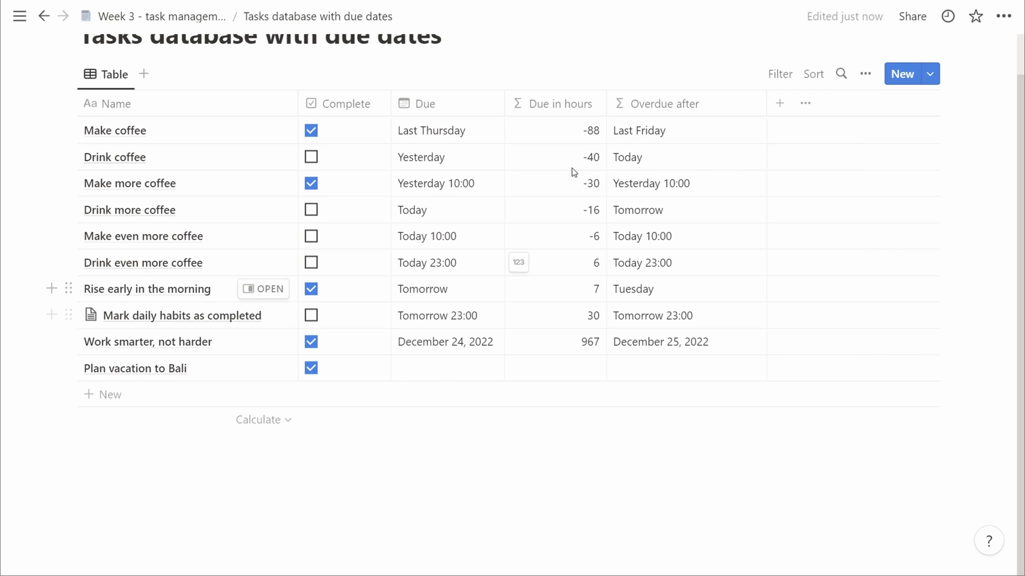
pyautogui.moveTo(533, 103); pyautogui.dragTo(614, 106)
# Step: Change the Due in hours formula to reference prop("Overdue after") instead of prop("Due")
pyautogui.click(649, 105)
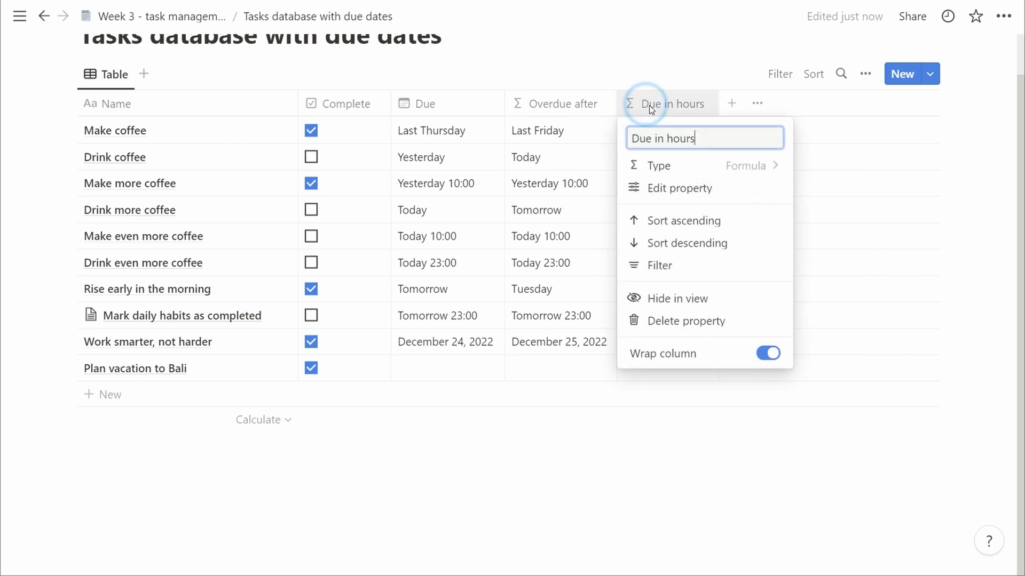
pyautogui.click(677, 188)
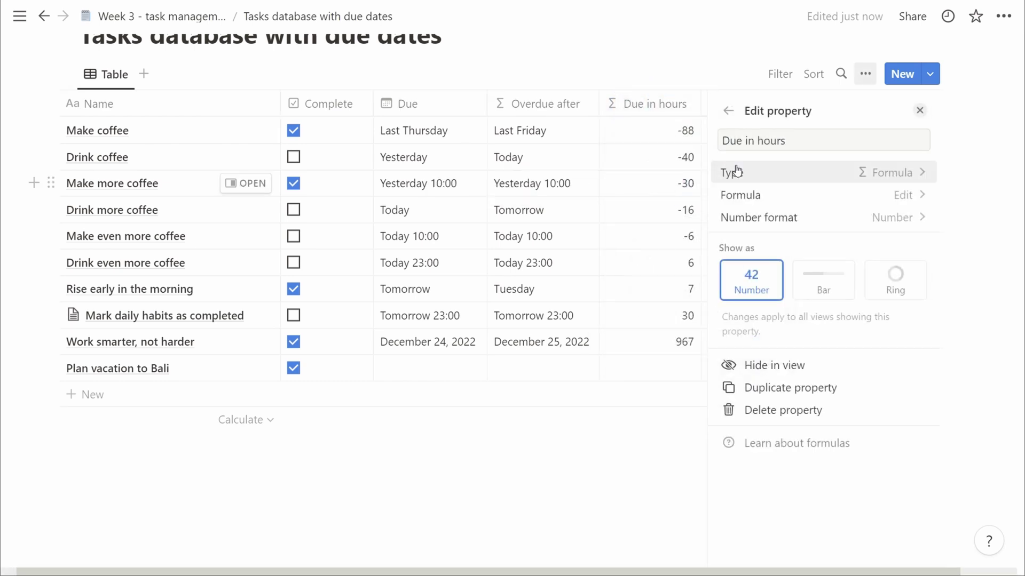
pyautogui.click(780, 206)
pyautogui.doubleClick(601, 221)
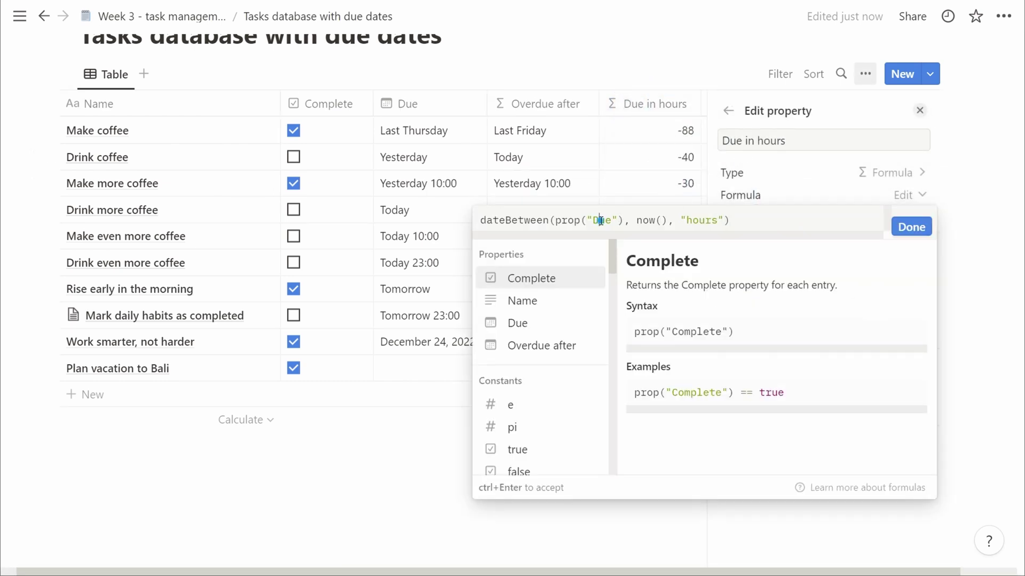
pyautogui.write('Overdue after')
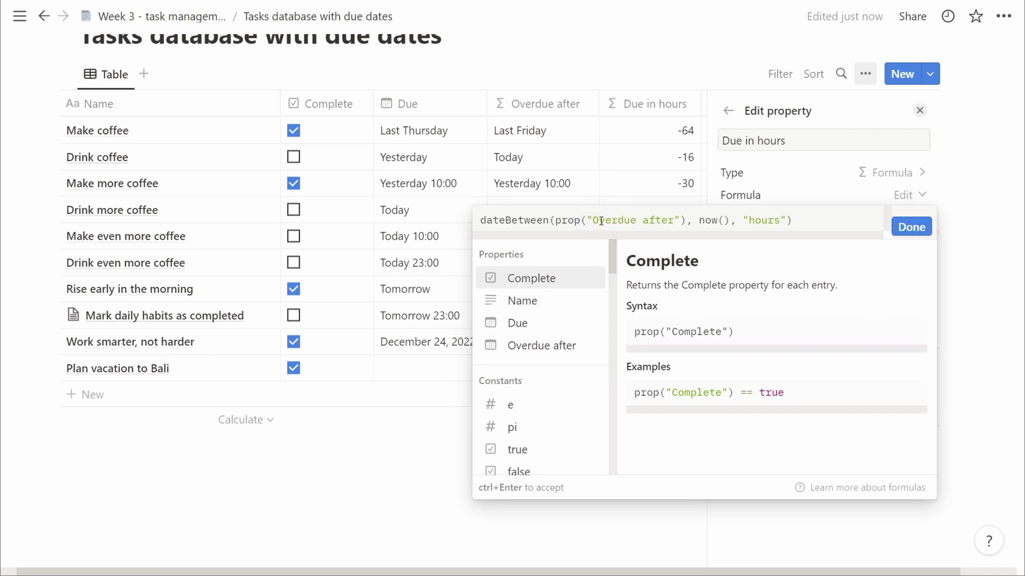
pyautogui.hotkey('ctrl', 'Return')
pyautogui.moveTo(700, 105); pyautogui.dragTo(698, 105)
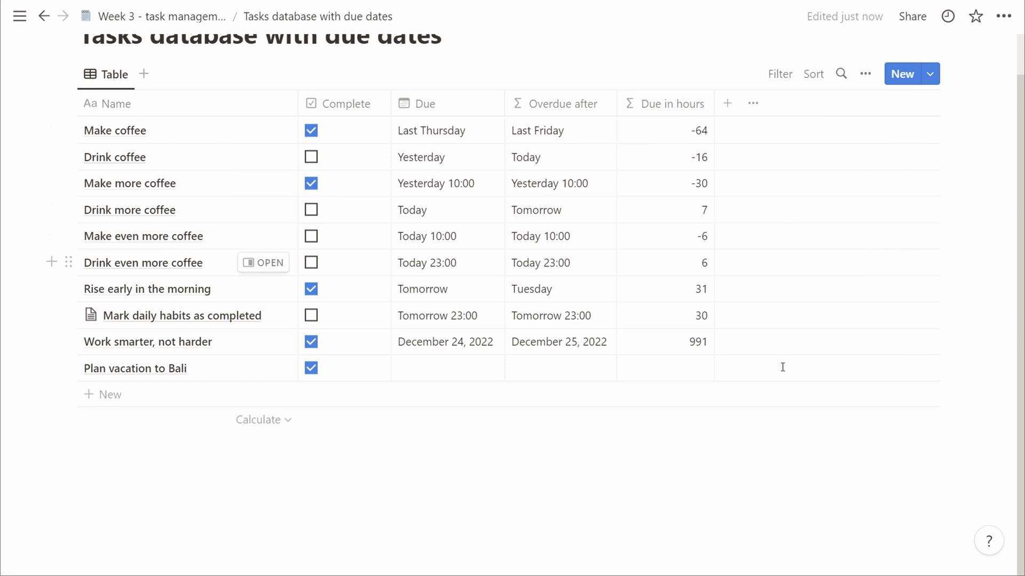
pyautogui.click(718, 462)
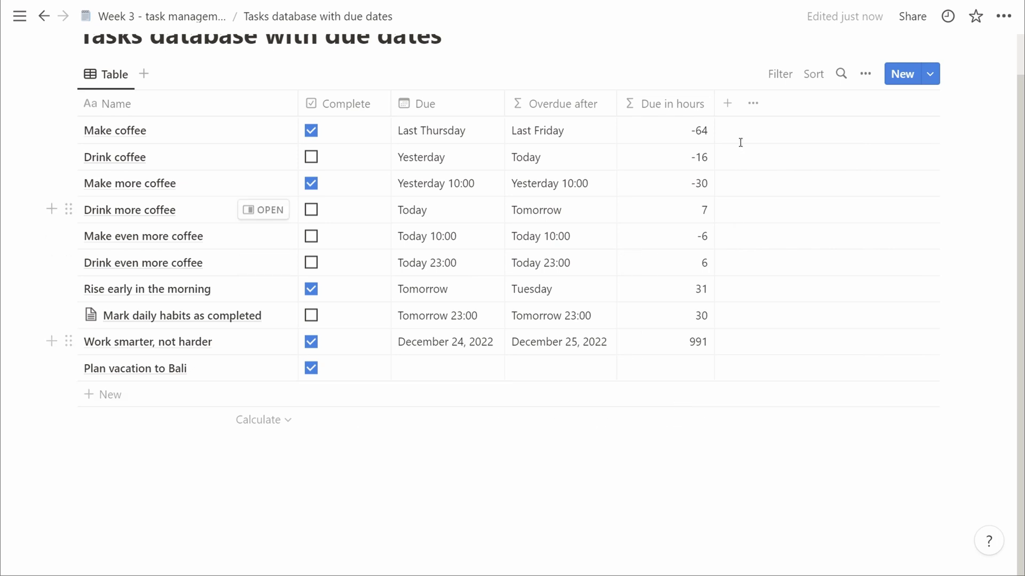
# Step: Add a new formula property to the tasks table and name it Overdue
pyautogui.click(728, 104)
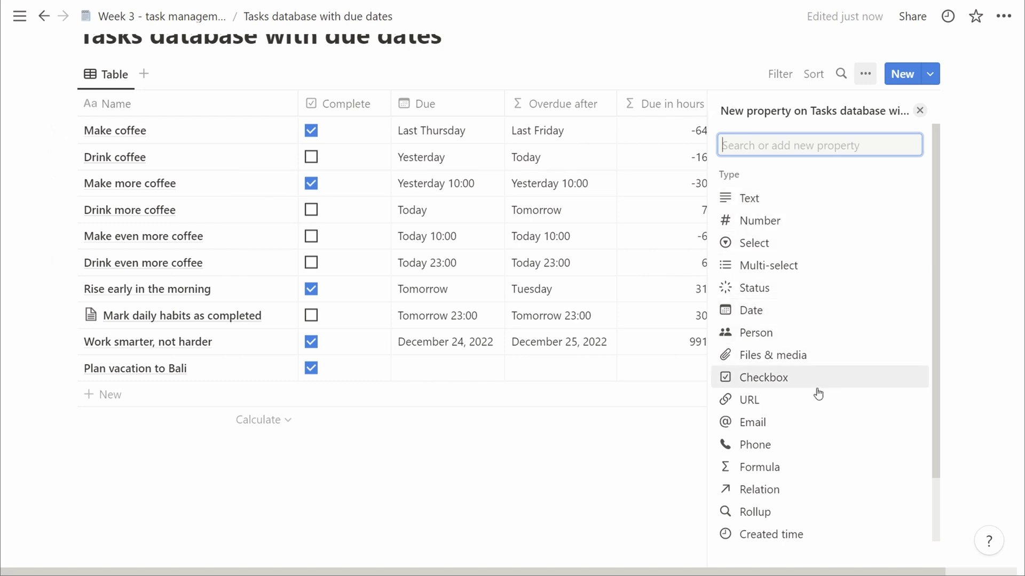
pyautogui.click(789, 465)
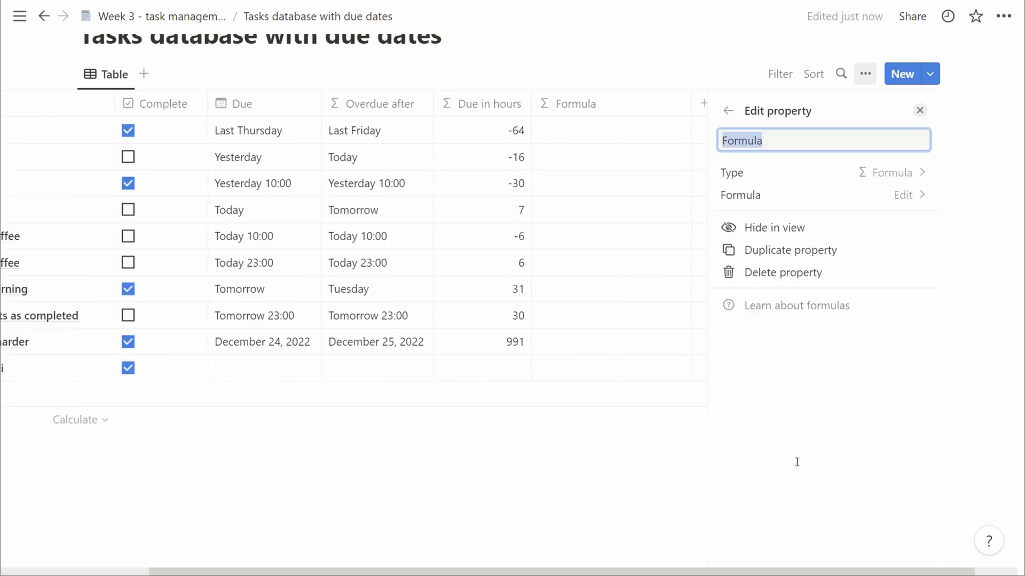
pyautogui.press('BackSpace')
pyautogui.write('Is overdue')
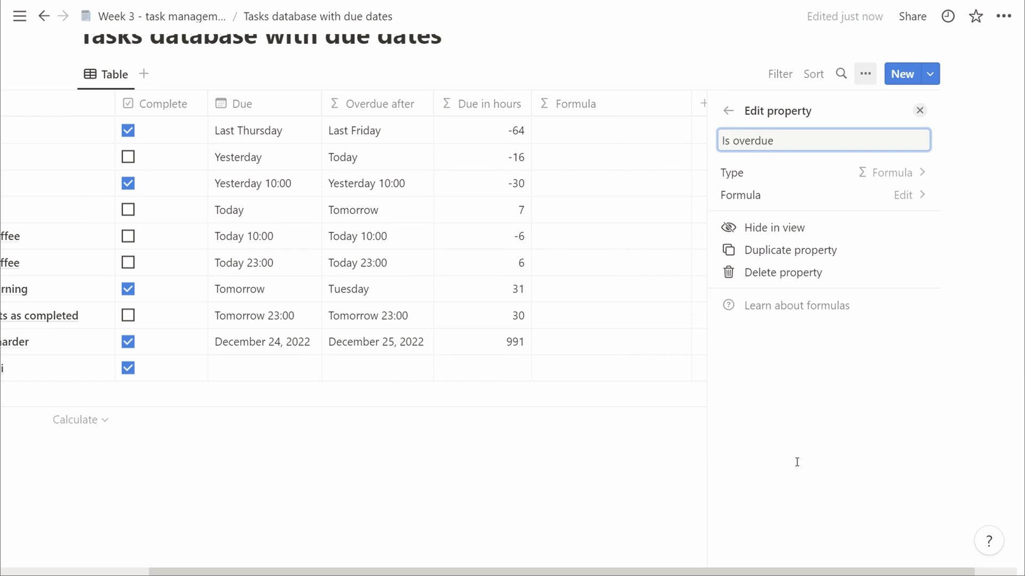
pyautogui.hotkey('ctrl', 'a')
pyautogui.write('Overdue')
# Step: Give Overdue the formula prop("Due in hours")<0?"OVERDUE":prop("Due in hours")<24?"Due":""
pyautogui.click(900, 196)
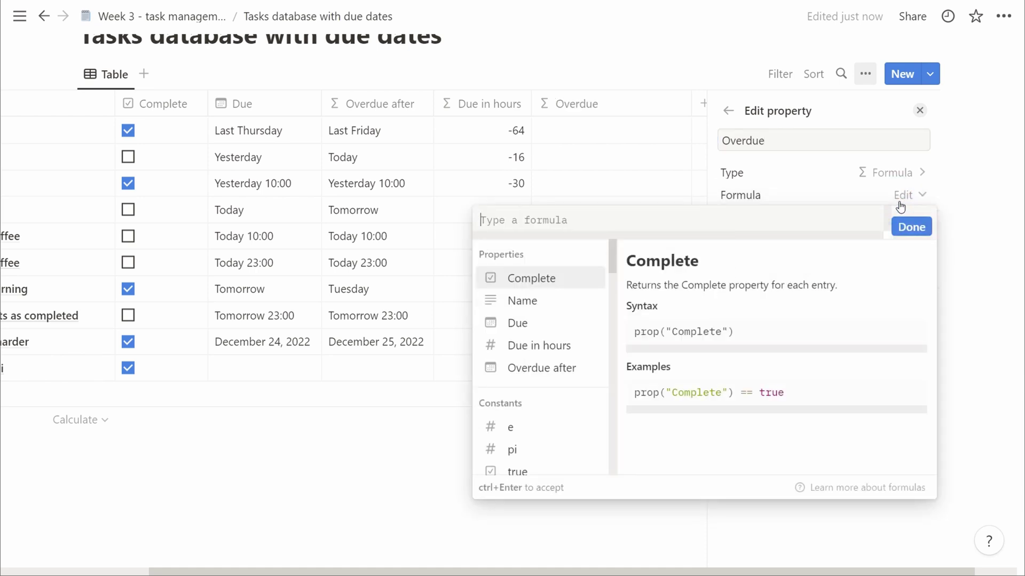
pyautogui.click(856, 220)
pyautogui.press('Down')
pyautogui.press('Down')
pyautogui.press('Down')
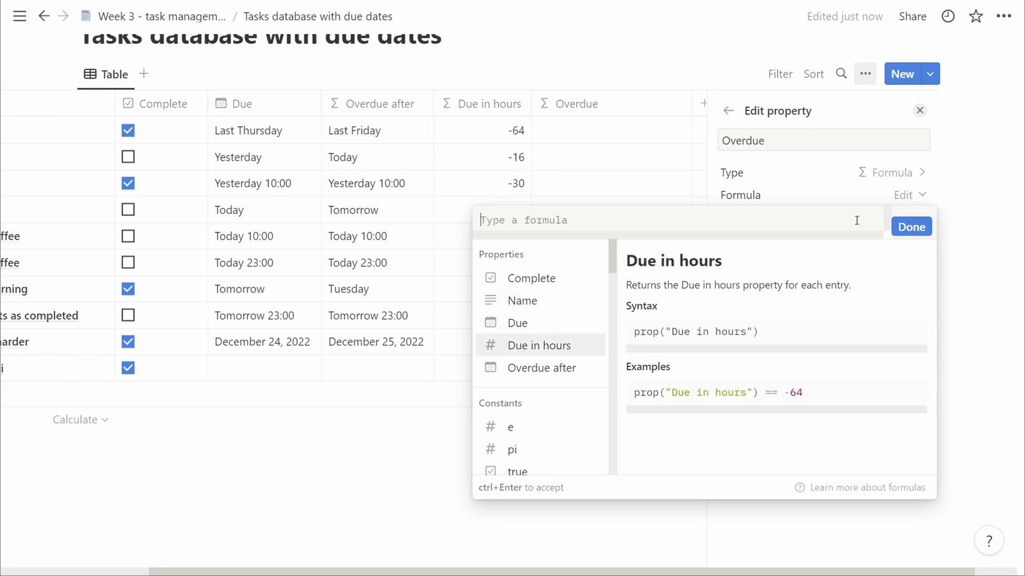
pyautogui.press('Return')
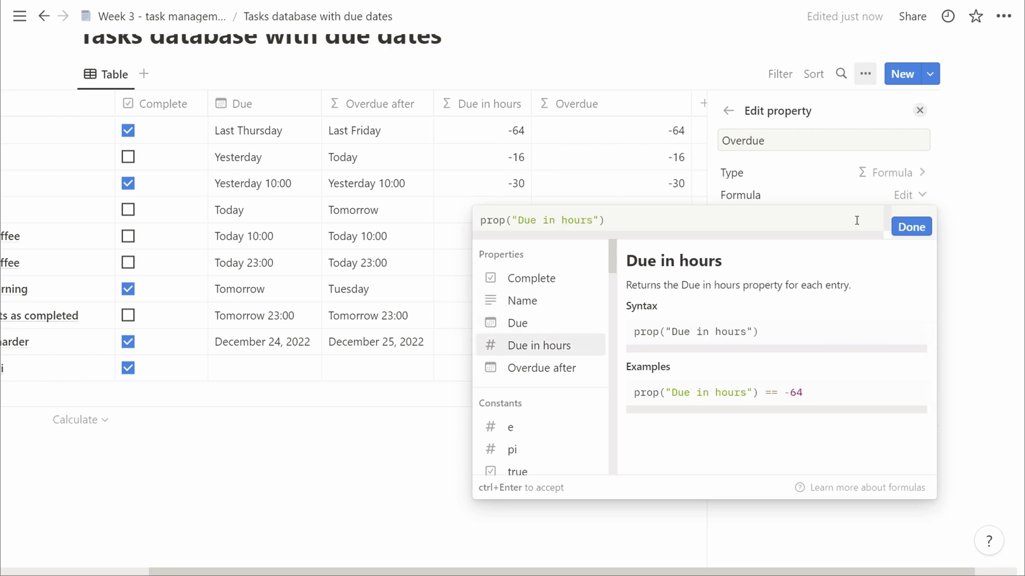
pyautogui.write('<0?')
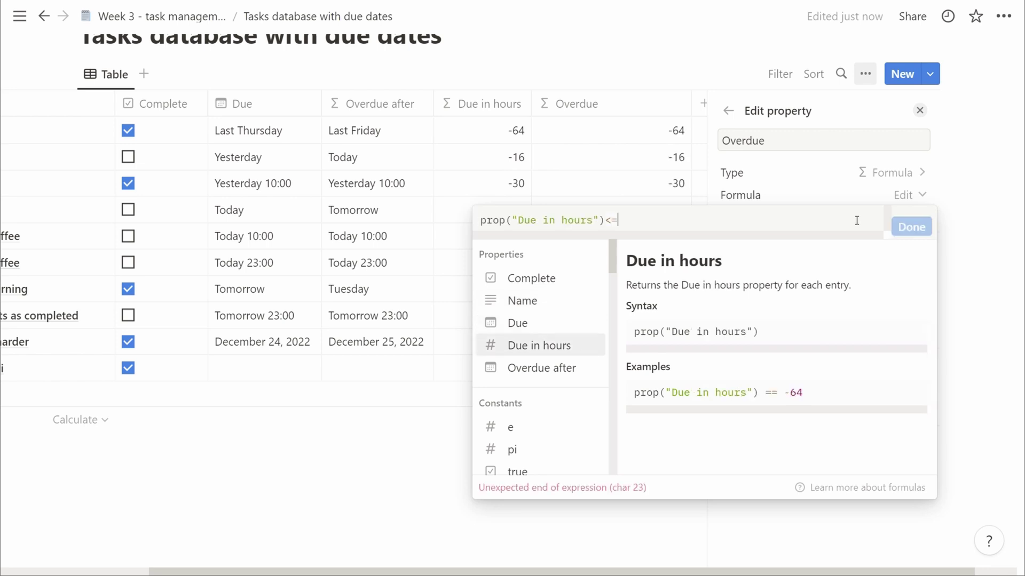
pyautogui.write('"OVERDUE":')
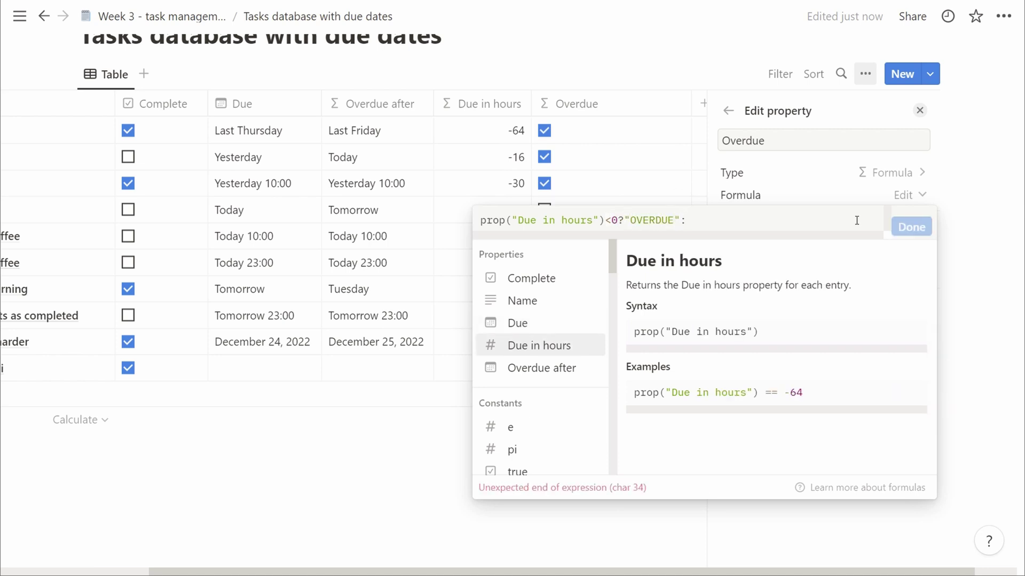
pyautogui.press('Return')
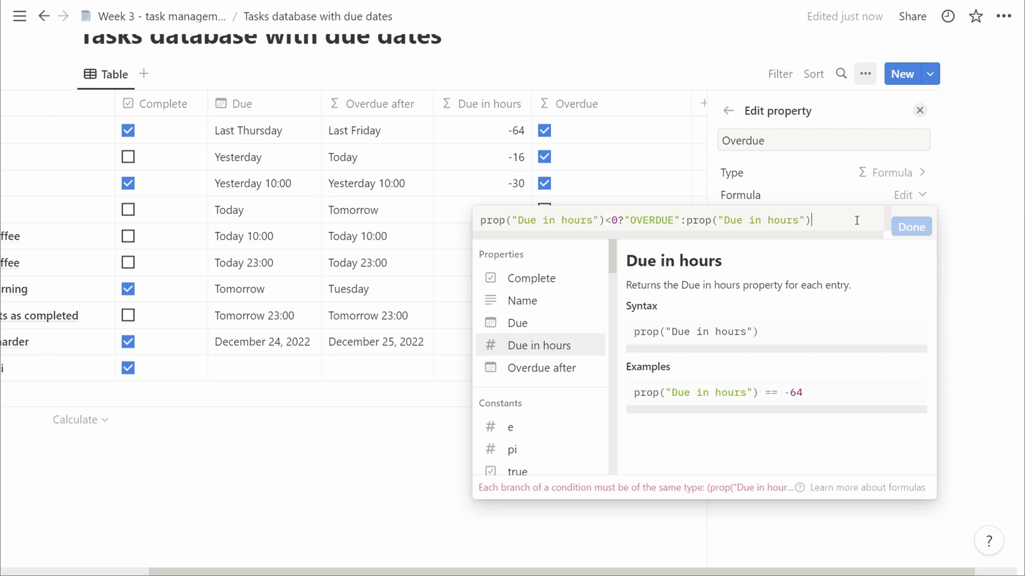
pyautogui.write('<')
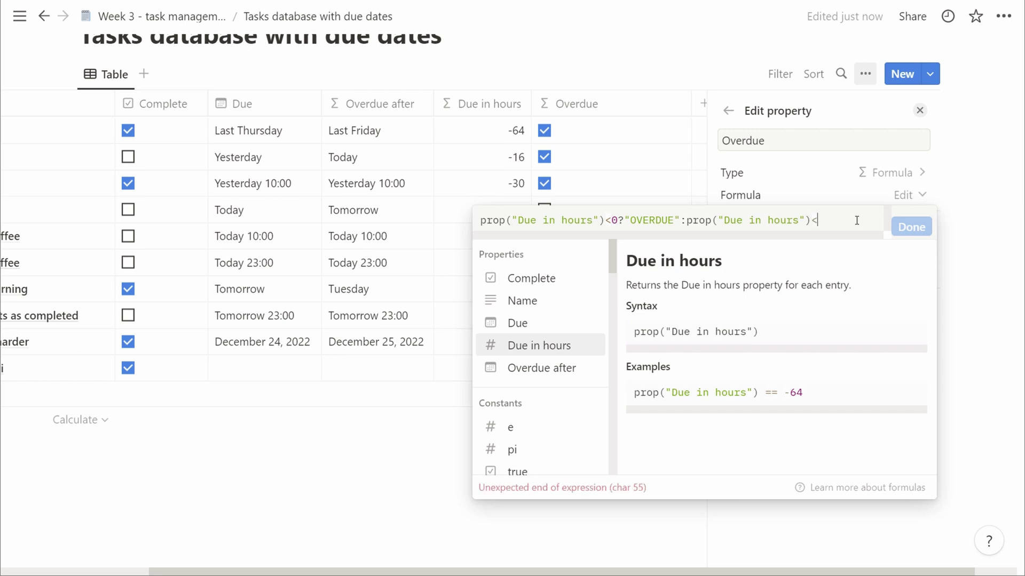
pyautogui.write('24')
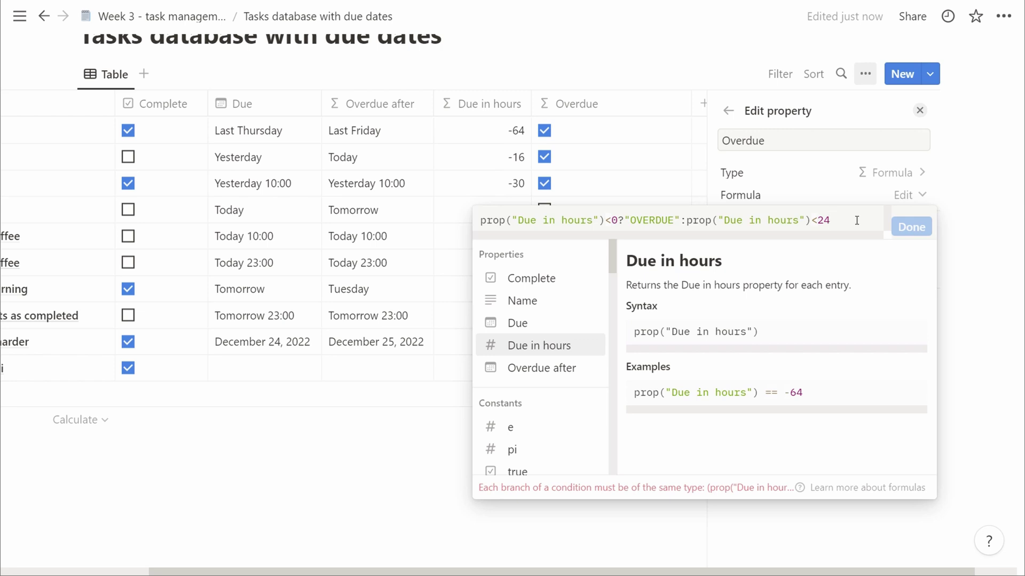
pyautogui.write('?"Due"')
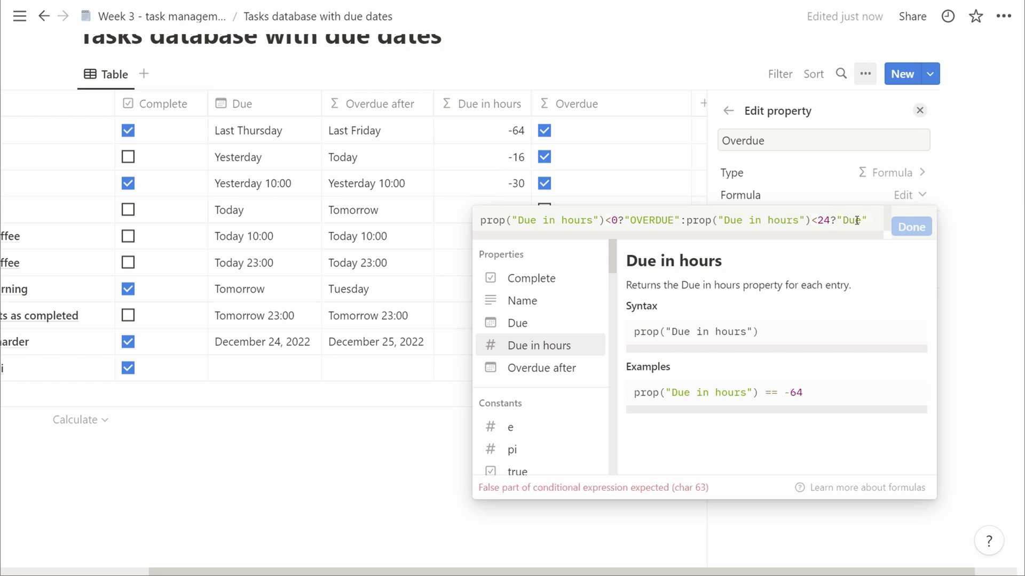
pyautogui.write(':""')
pyautogui.press('Return')
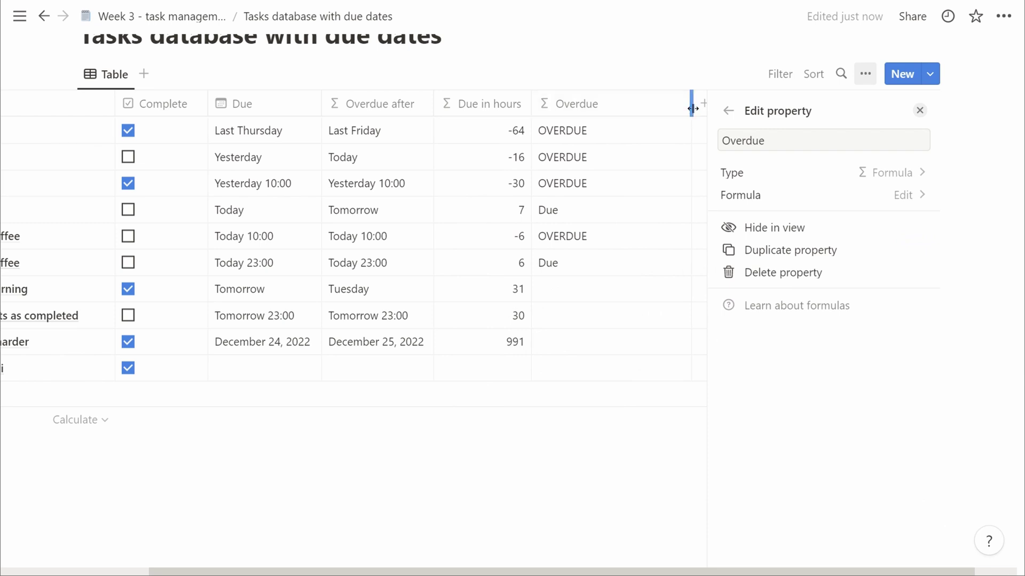
# Step: Wrap the Overdue formula in if(Complete, "Done", …) so completed tasks show Done
pyautogui.press('Escape')
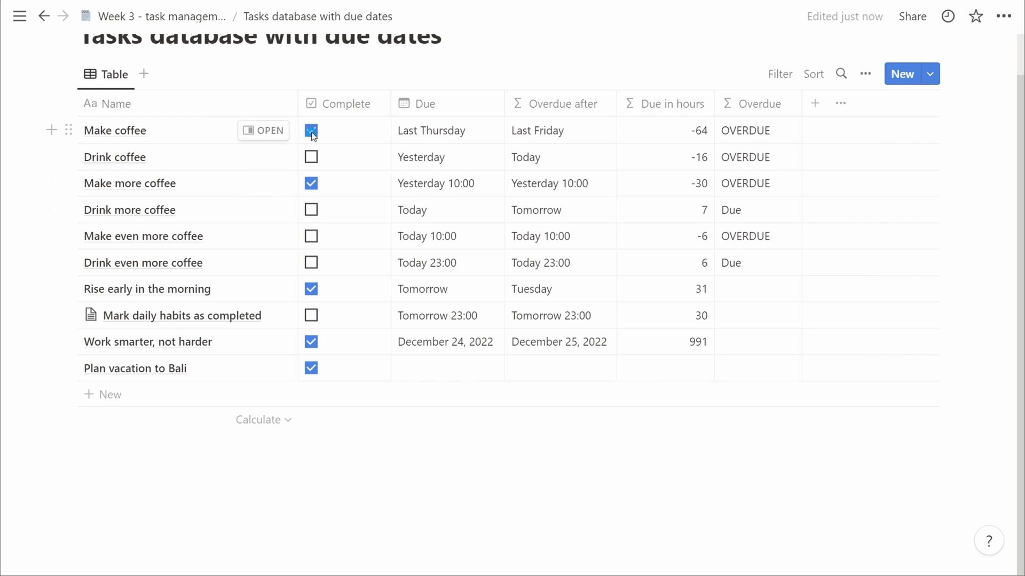
pyautogui.click(722, 134)
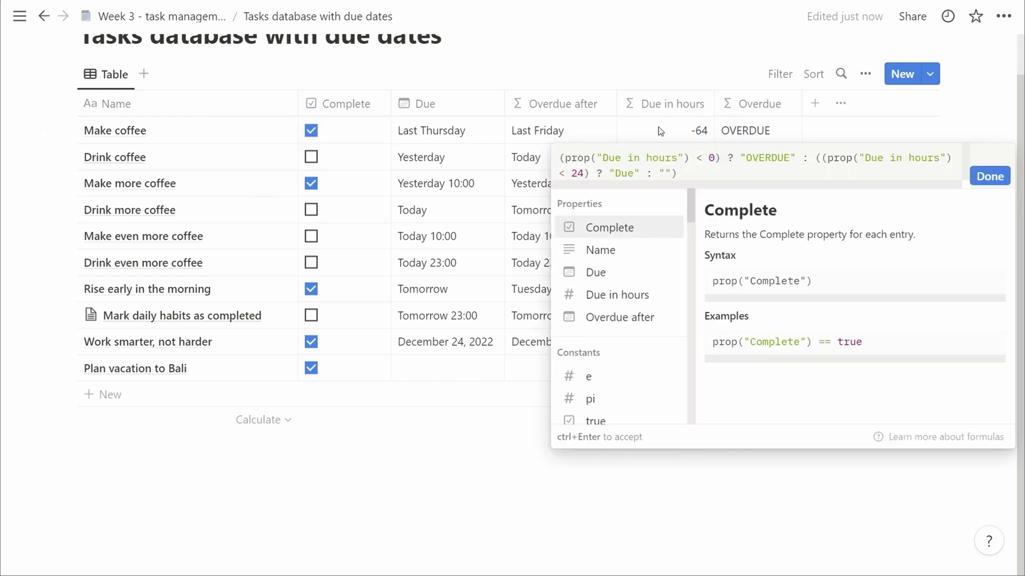
pyautogui.click(311, 130)
pyautogui.click(337, 133)
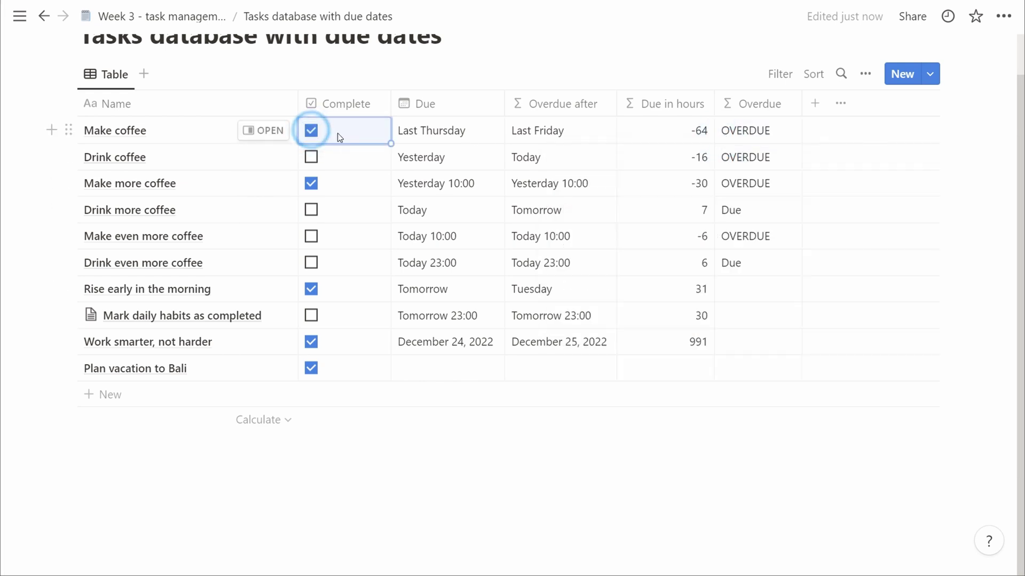
pyautogui.click(744, 136)
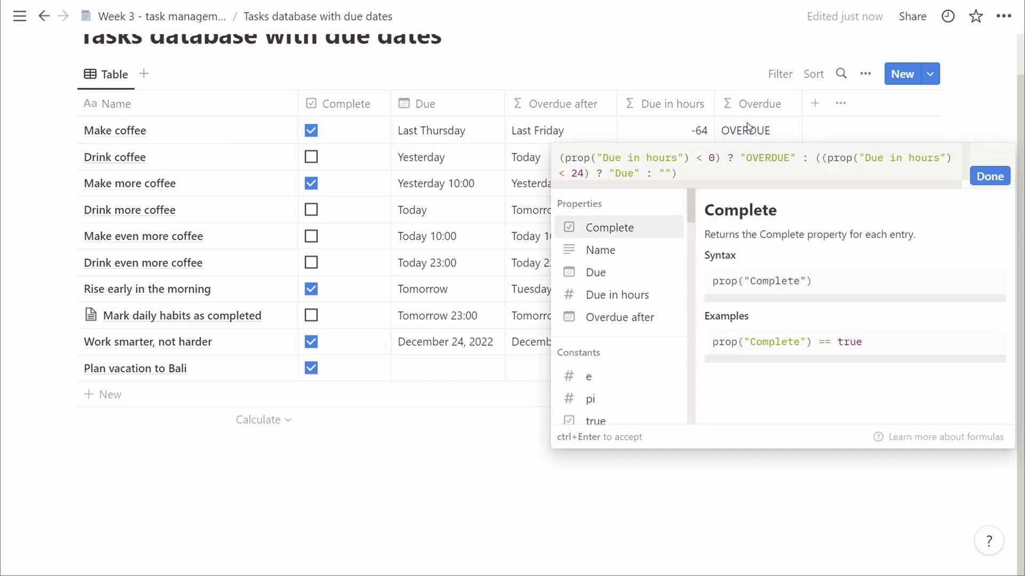
pyautogui.write('if')
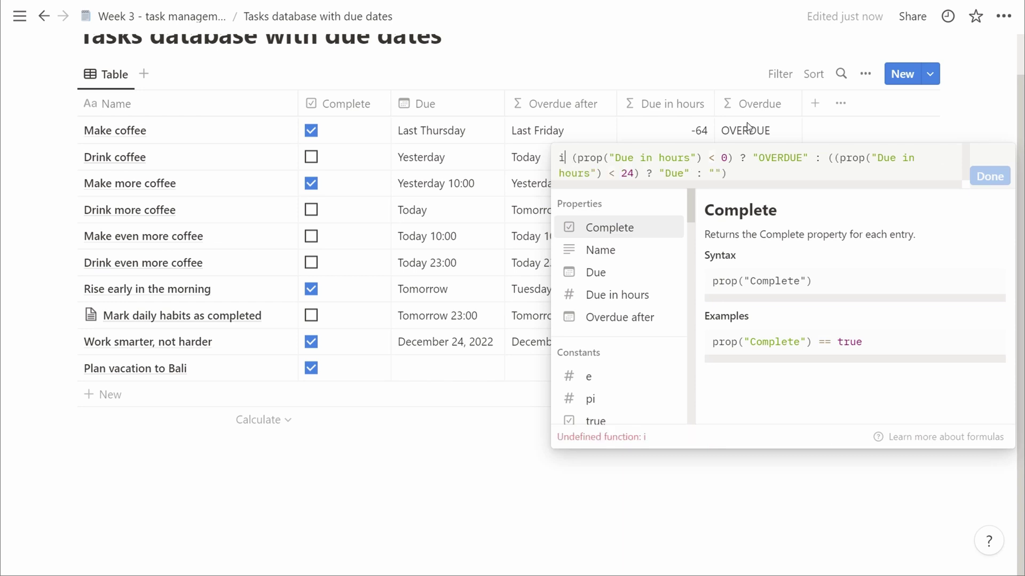
pyautogui.write('(')
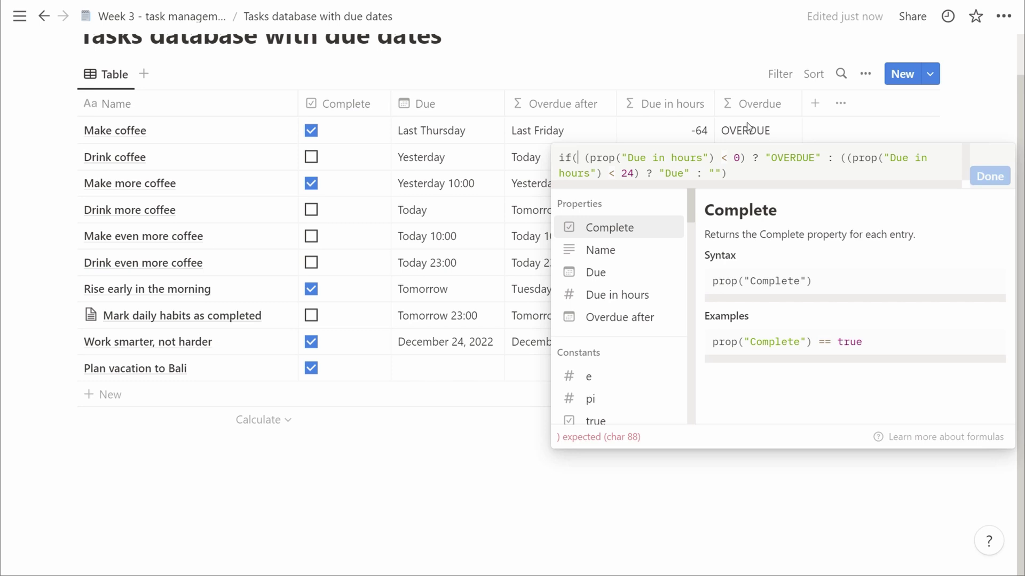
pyautogui.press('Down')
pyautogui.press('Down')
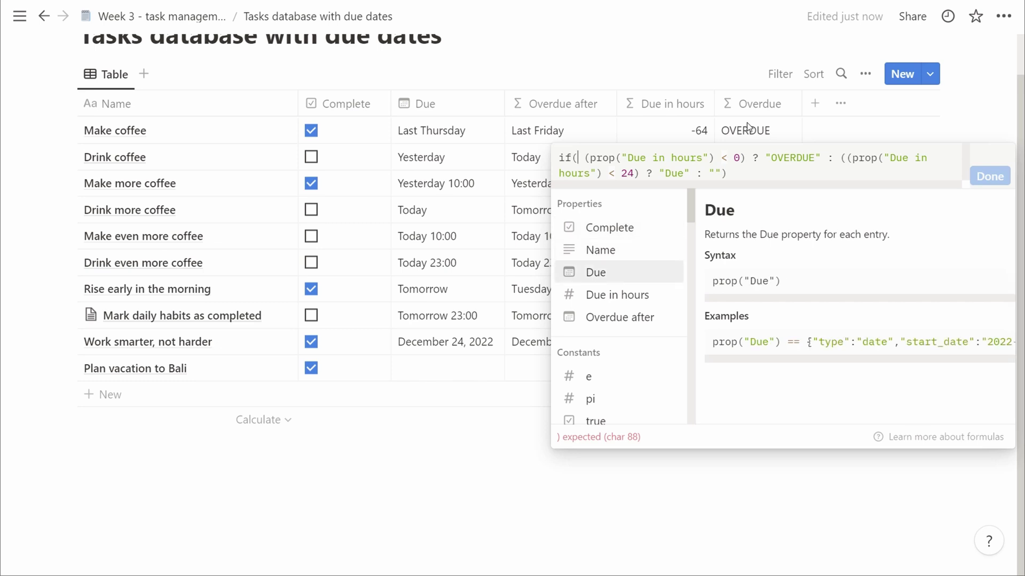
pyautogui.press('Up')
pyautogui.press('Up')
pyautogui.press('Return')
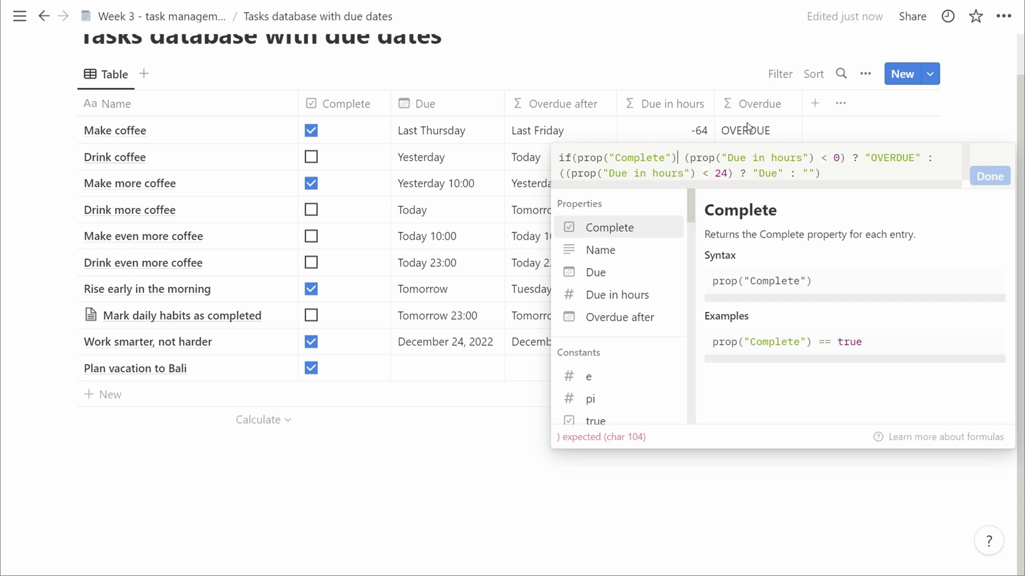
pyautogui.write(',"Done"')
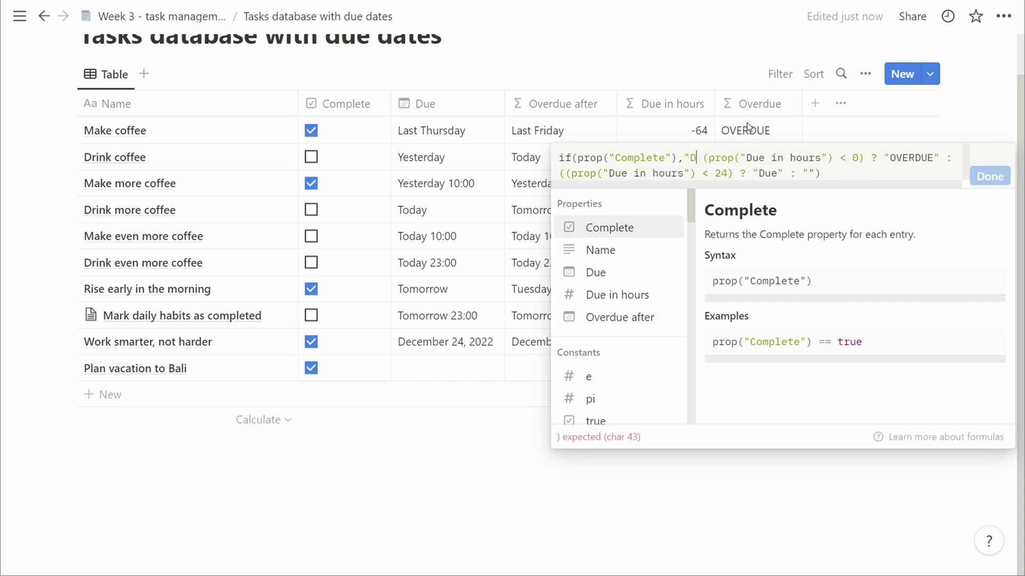
pyautogui.write(',')
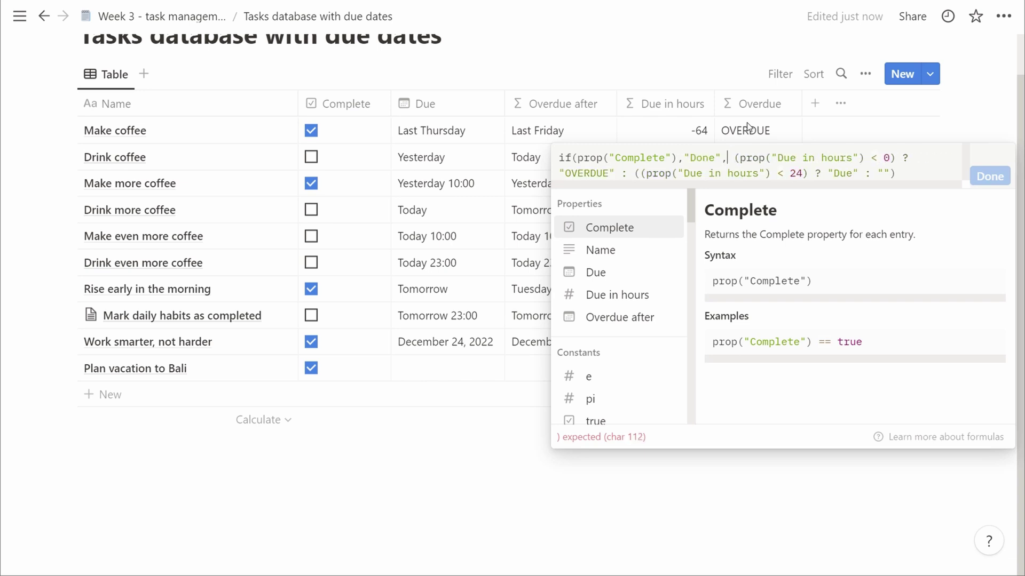
pyautogui.write(')')
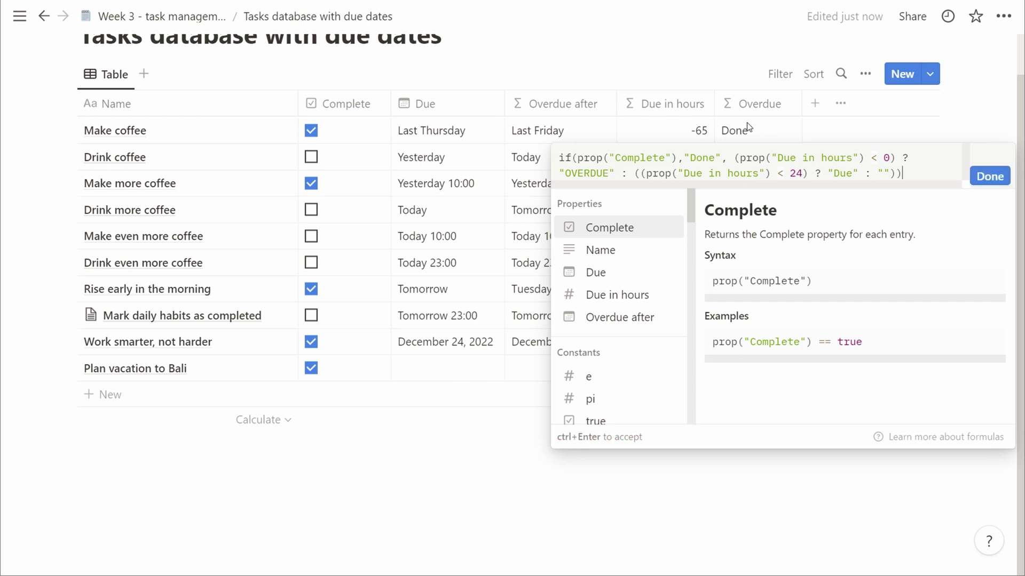
pyautogui.hotkey('ctrl', 'Return')
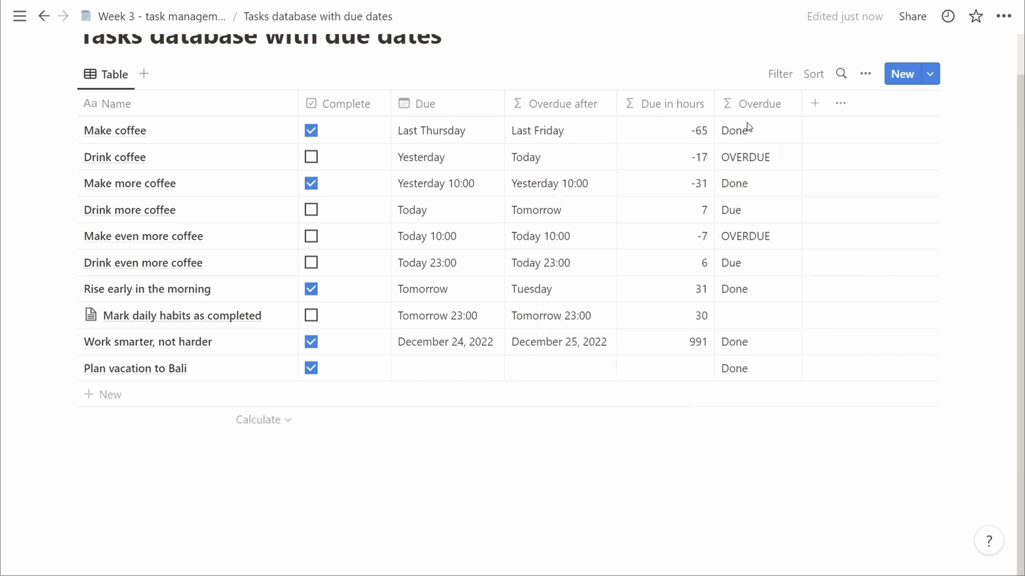
pyautogui.click(312, 130)
pyautogui.click(313, 130)
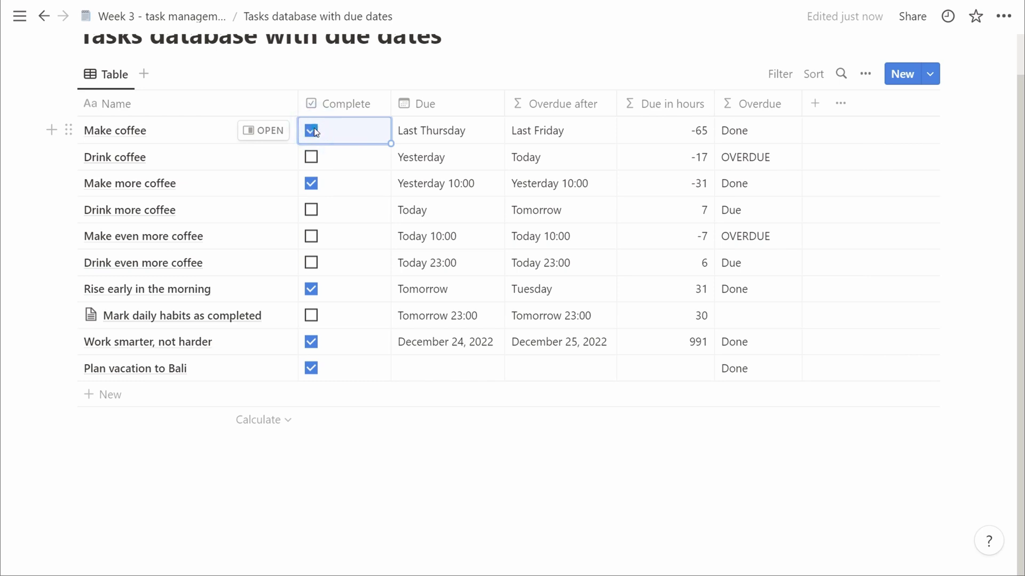
pyautogui.click(311, 131)
pyautogui.click(311, 131)
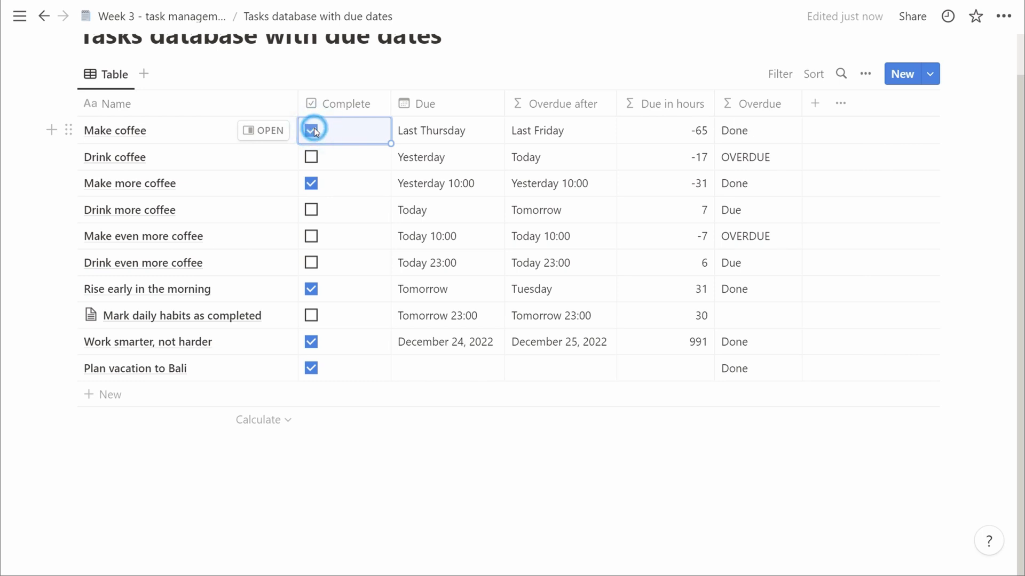
pyautogui.click(312, 158)
pyautogui.click(312, 157)
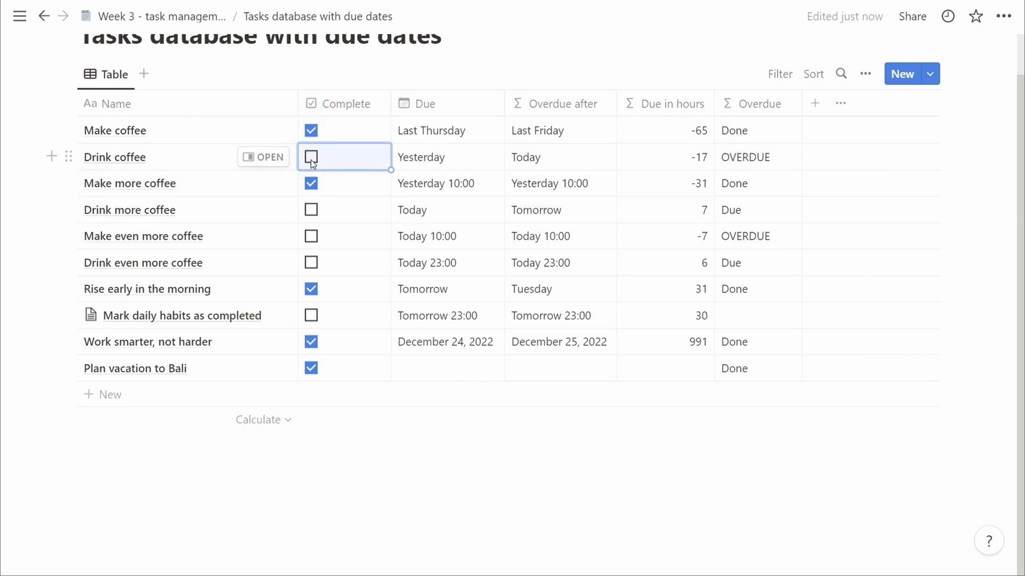
pyautogui.click(313, 315)
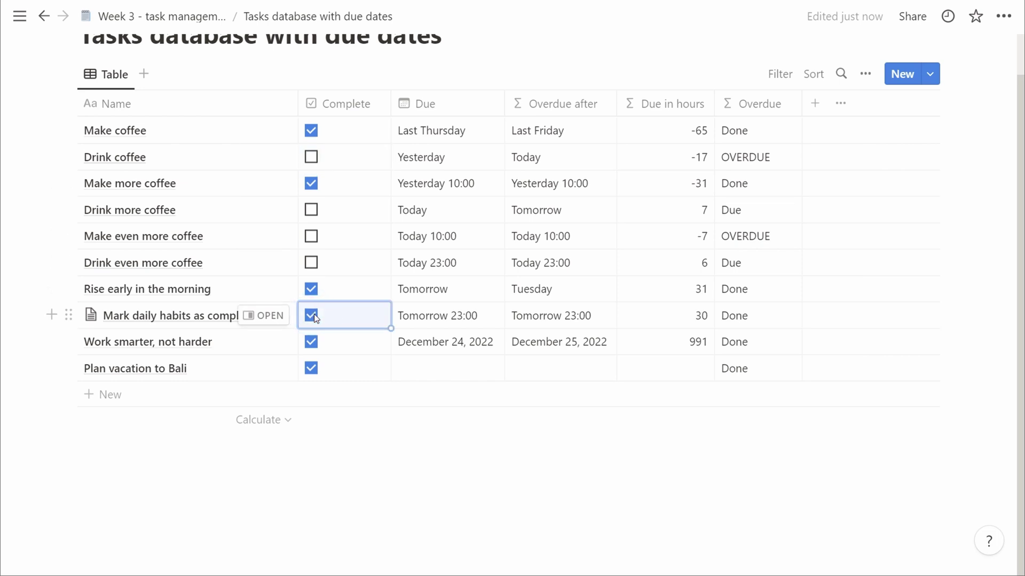
pyautogui.click(314, 316)
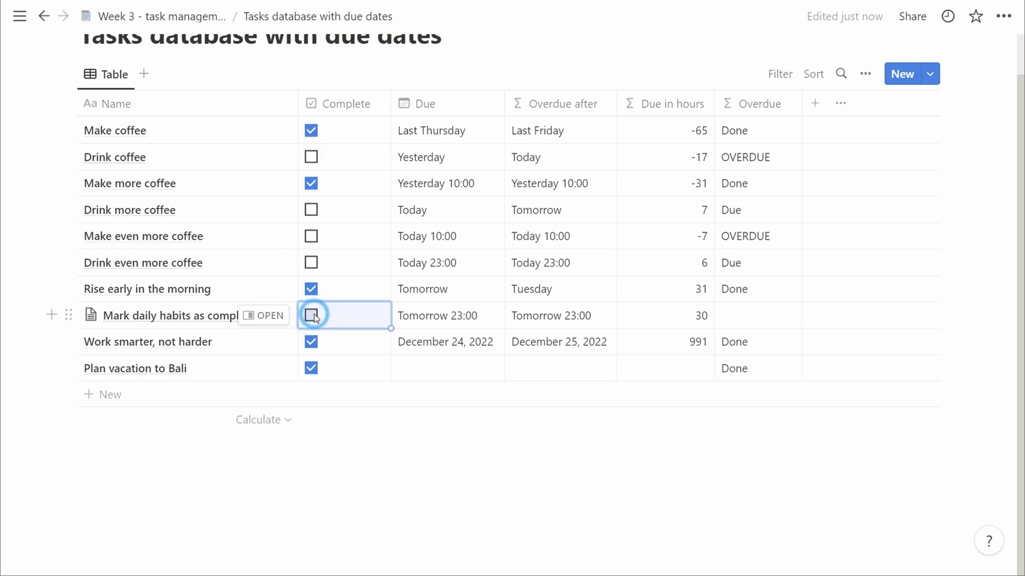
# Step: Add a sub-page titled 'Due dates Kanban' to the Week 3 page using /page
pyautogui.click(192, 16)
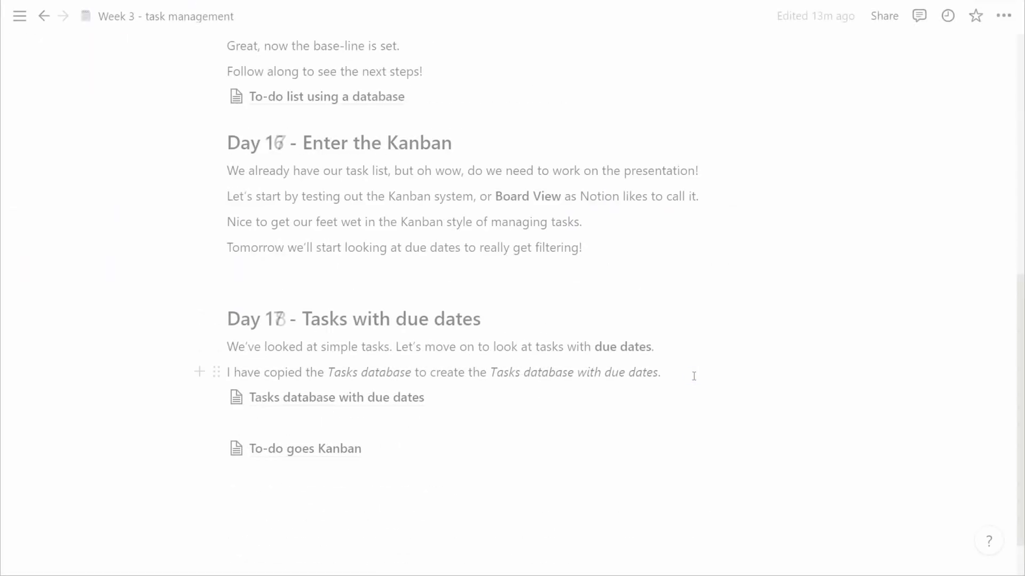
pyautogui.press('Return')
pyautogui.write('/page')
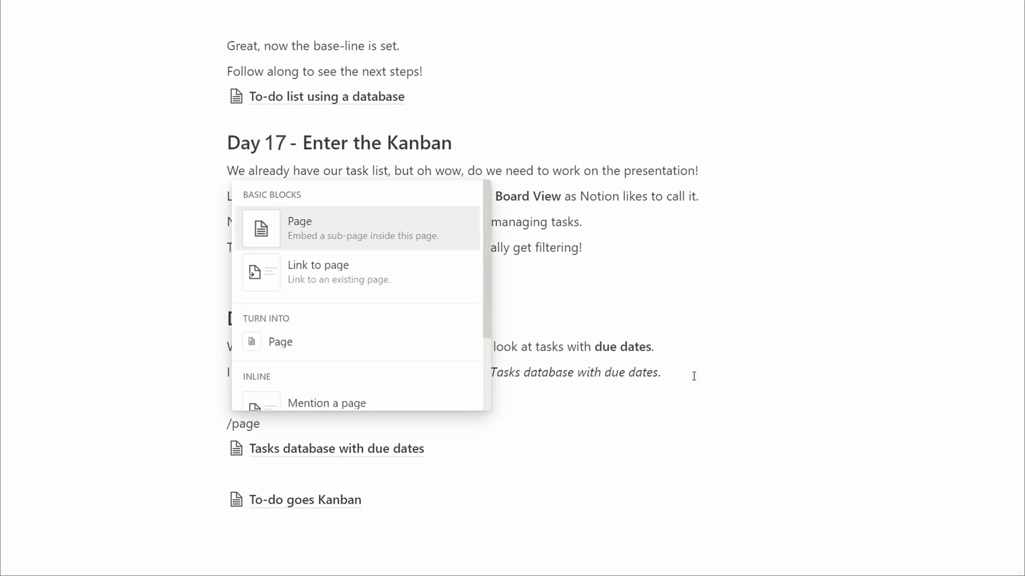
pyautogui.press('Return')
pyautogui.write('Due dates Kanban')
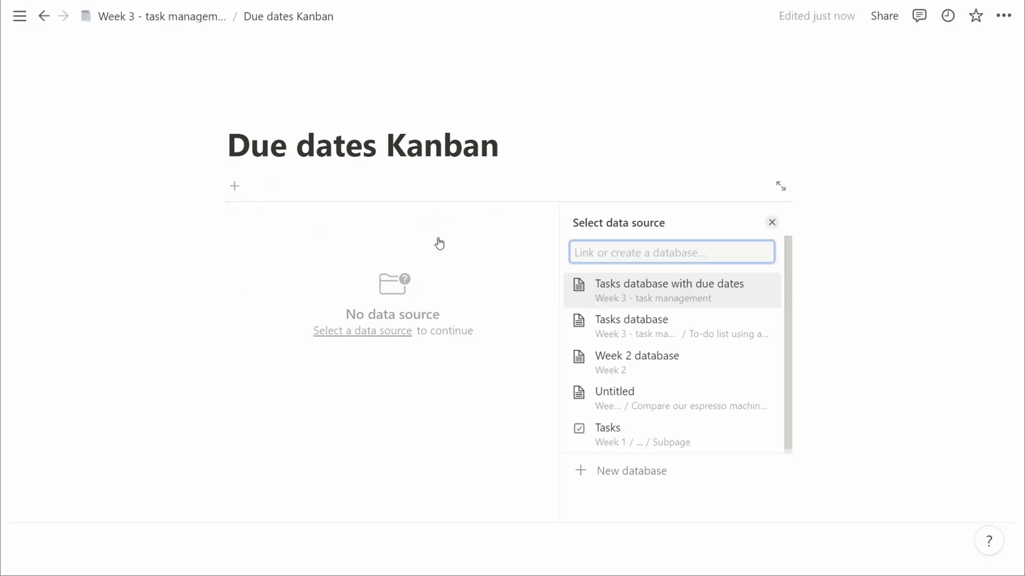
# Step: Create a board view of Tasks database with due dates, grouped by Overdue with Done hidden
pyautogui.click(651, 290)
pyautogui.click(599, 286)
pyautogui.scroll(-1, 717, 364)
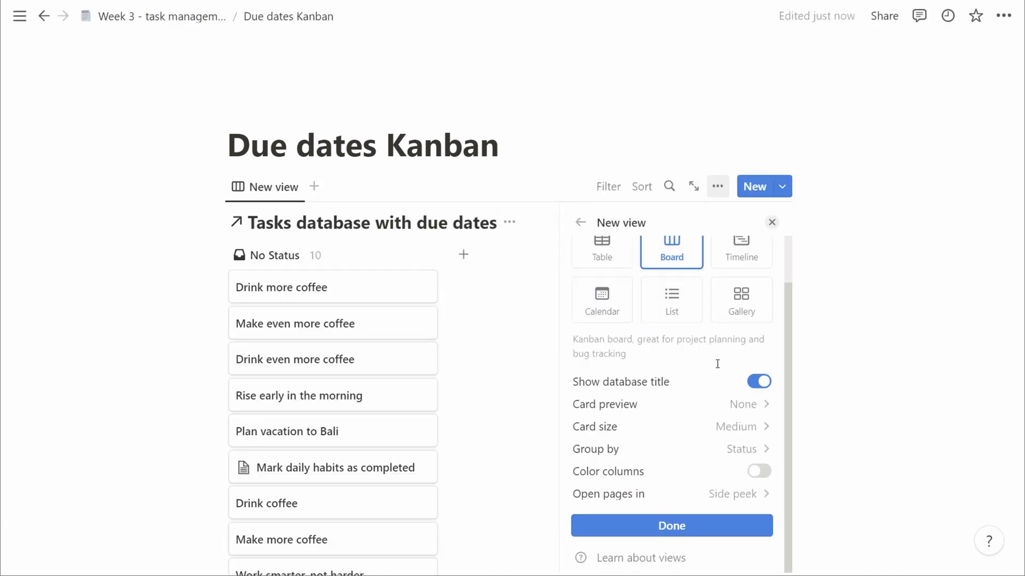
pyautogui.click(743, 450)
pyautogui.click(753, 263)
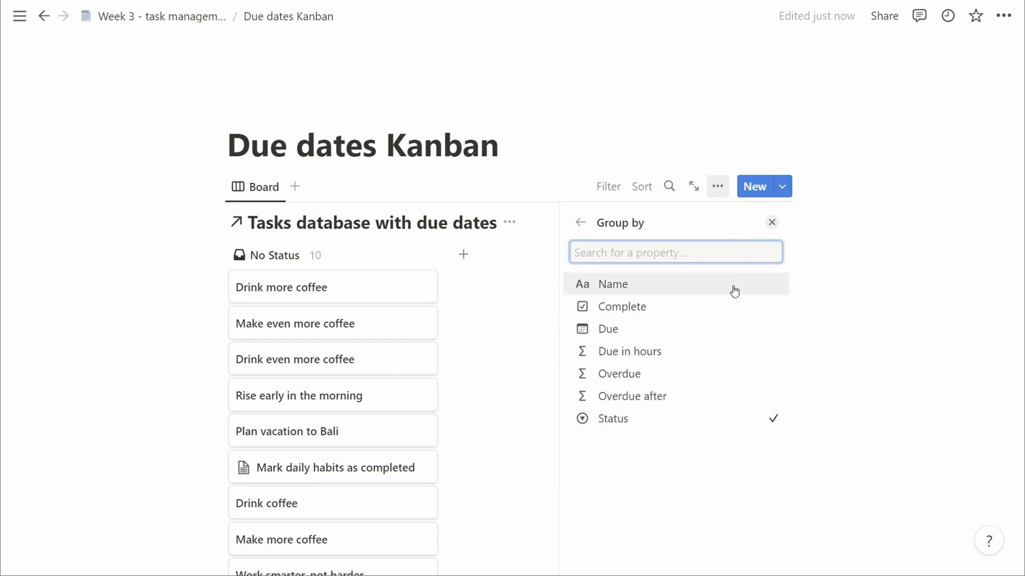
pyautogui.click(700, 372)
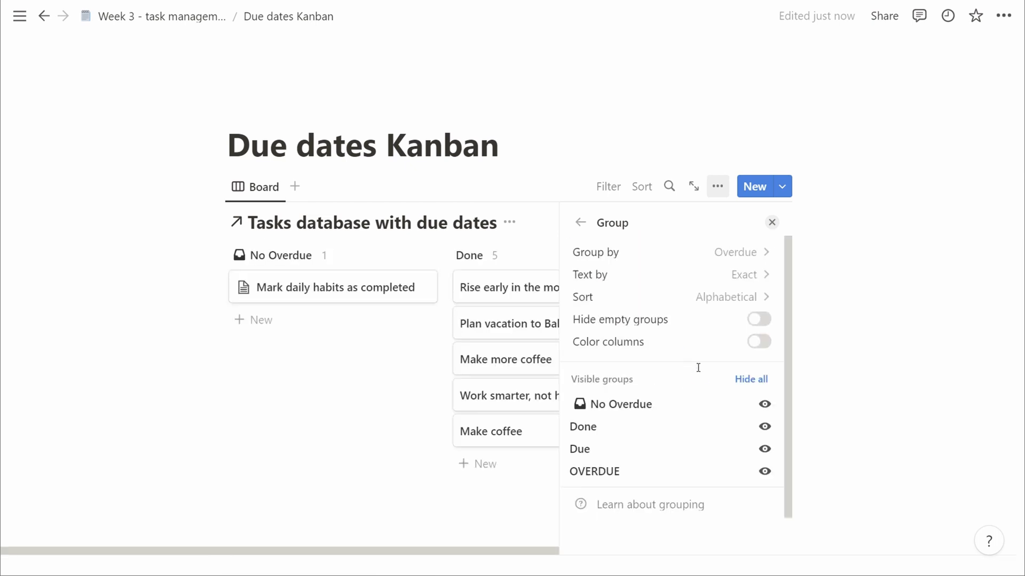
pyautogui.click(764, 425)
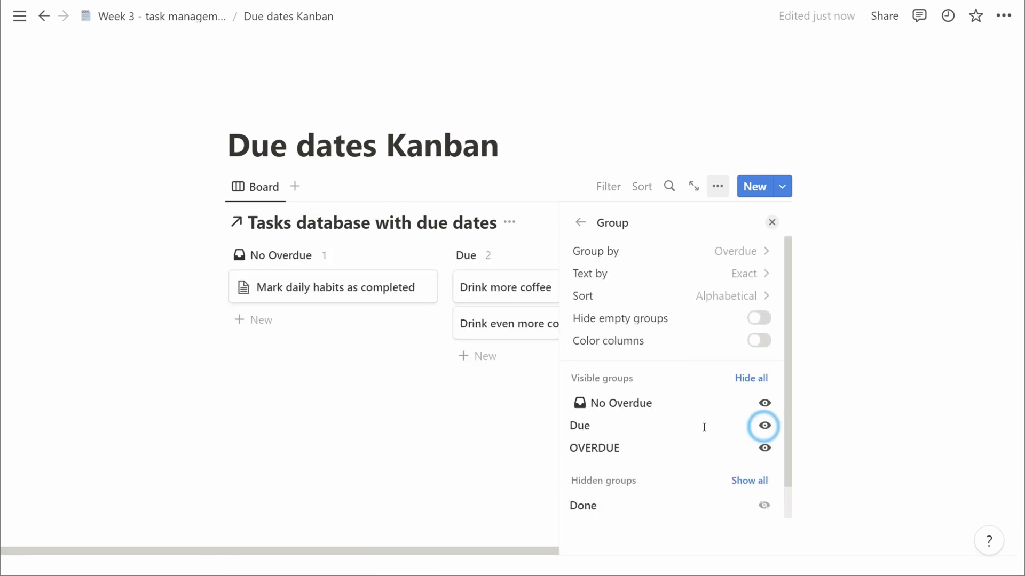
# Step: Keep the Done group hidden and set the board's group sort order to Manual
pyautogui.scroll(-1, 584, 444)
pyautogui.scroll(1, 615, 416)
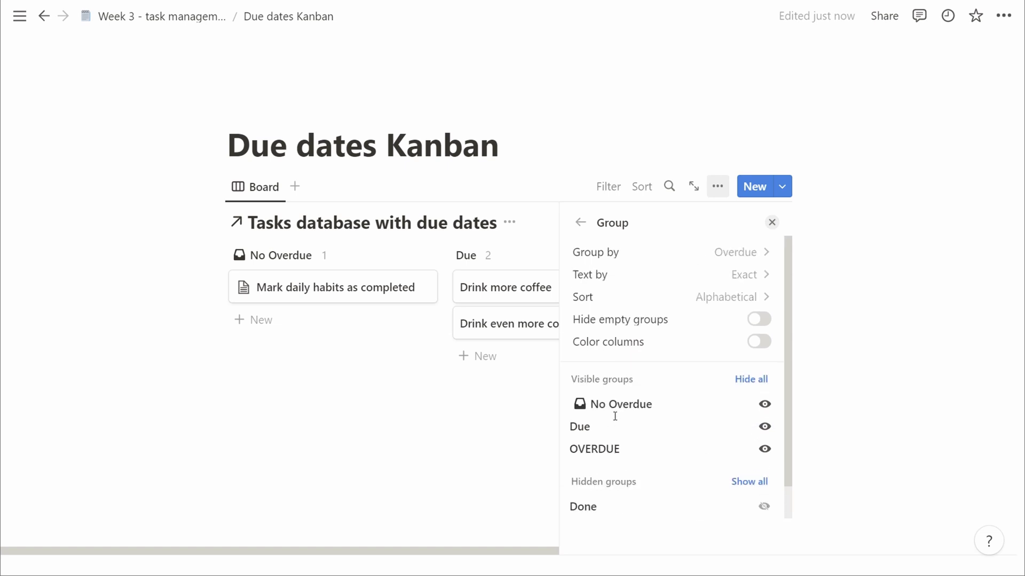
pyautogui.click(703, 297)
pyautogui.click(678, 329)
pyautogui.scroll(-1, 638, 372)
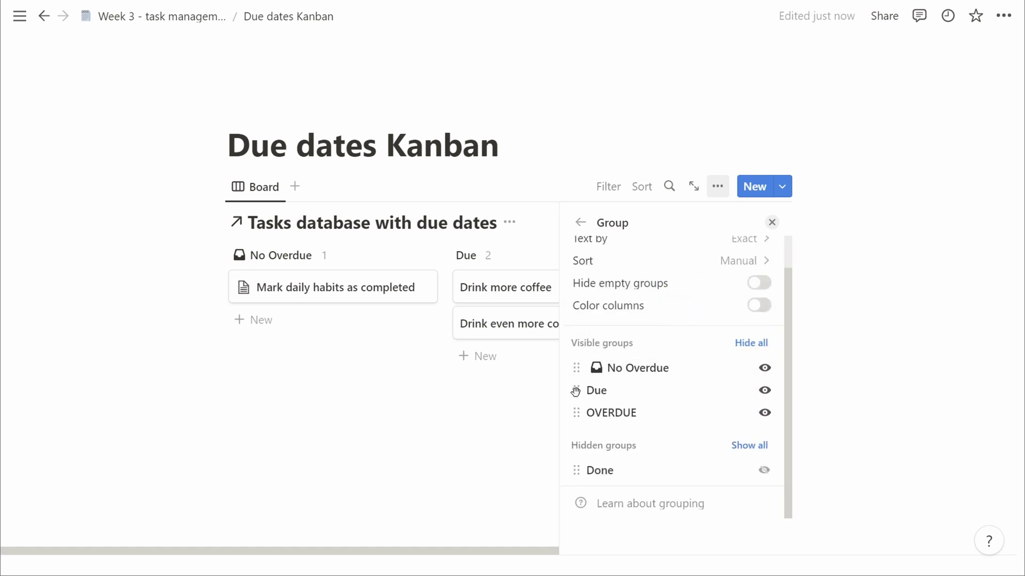
pyautogui.hotkey('ctrl', 'z')
pyautogui.hotkey('ctrl', 'z')
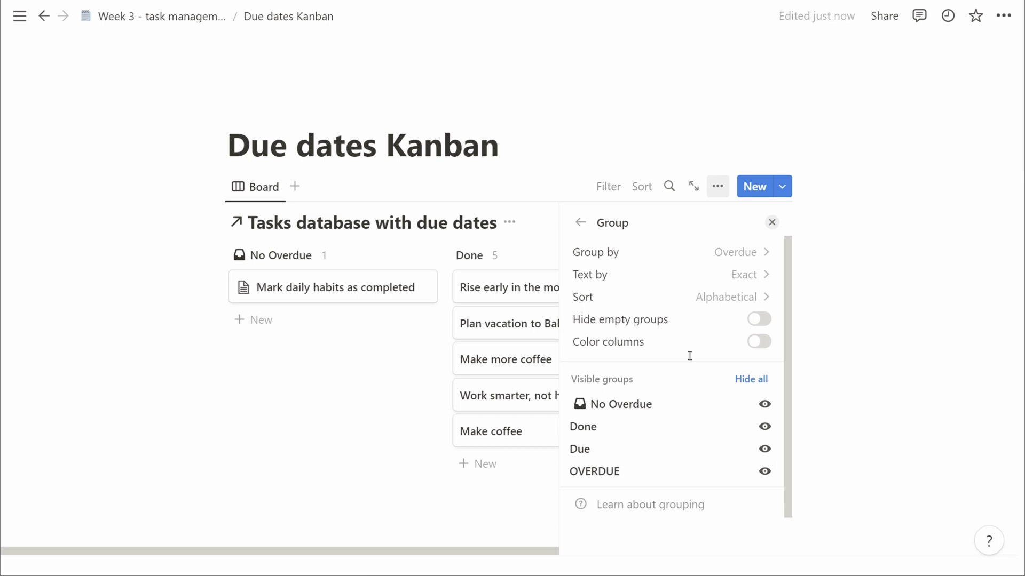
pyautogui.click(765, 427)
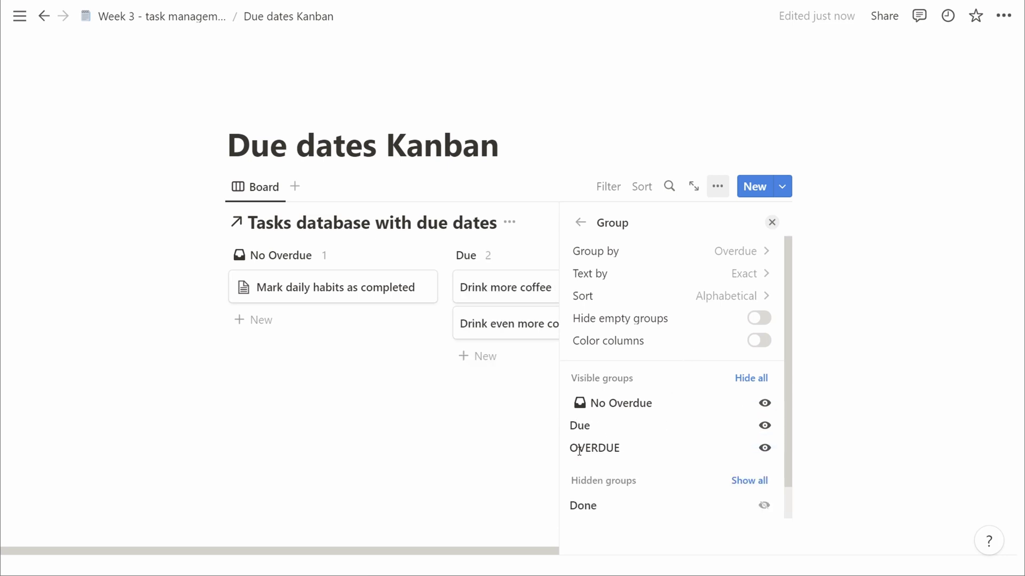
pyautogui.scroll(-1, 579, 451)
pyautogui.scroll(1, 598, 430)
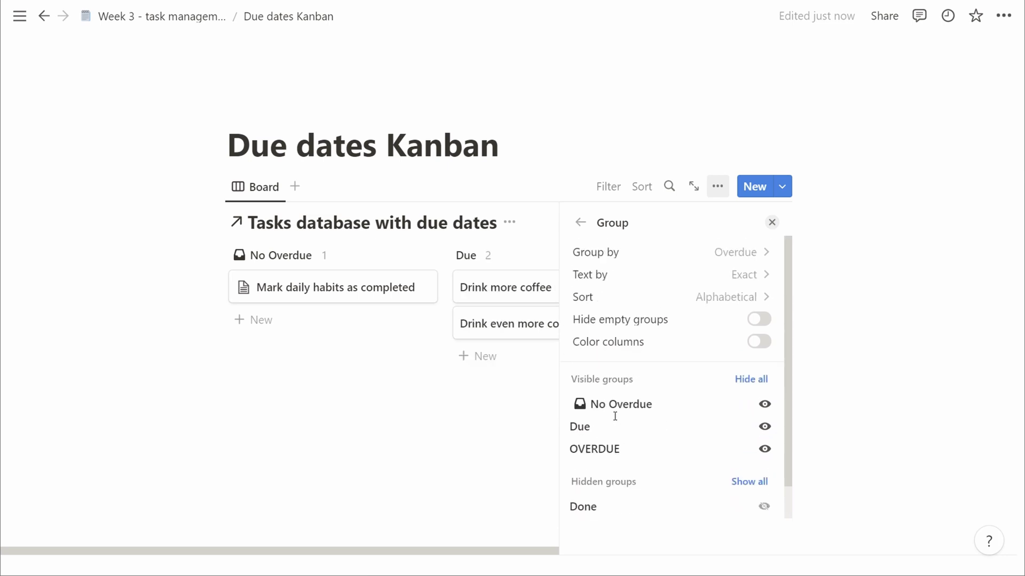
pyautogui.click(699, 297)
pyautogui.click(678, 325)
pyautogui.scroll(-1, 597, 390)
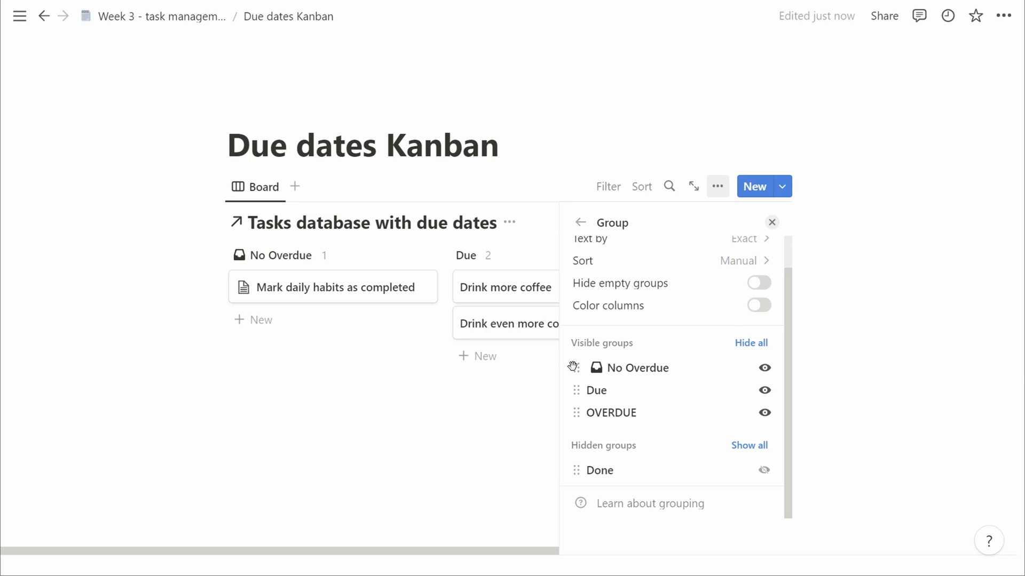
# Step: Drag the OVERDUE group ahead of Due, leaving No Overdue visible
pyautogui.click(765, 368)
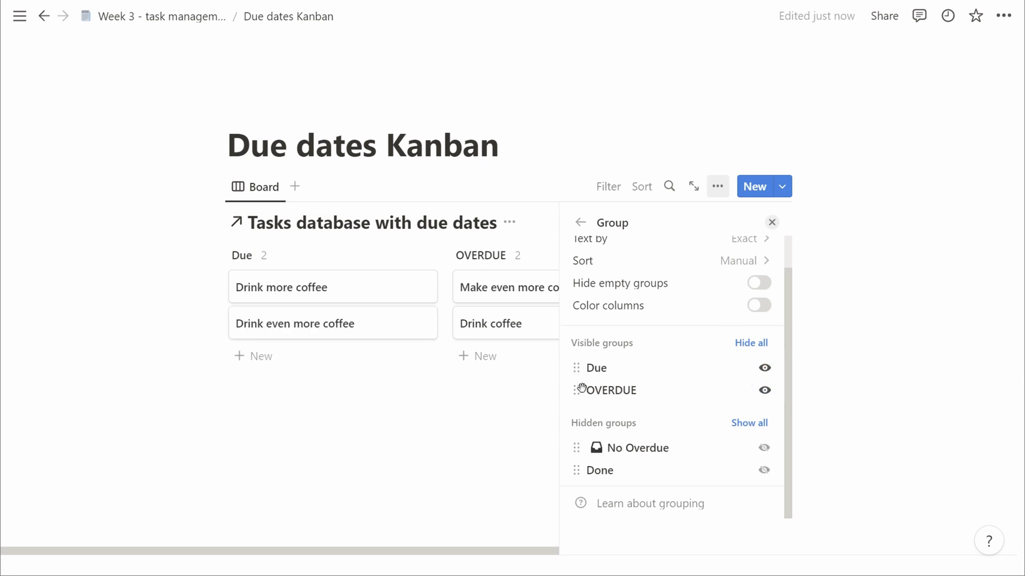
pyautogui.moveTo(582, 387); pyautogui.dragTo(581, 367)
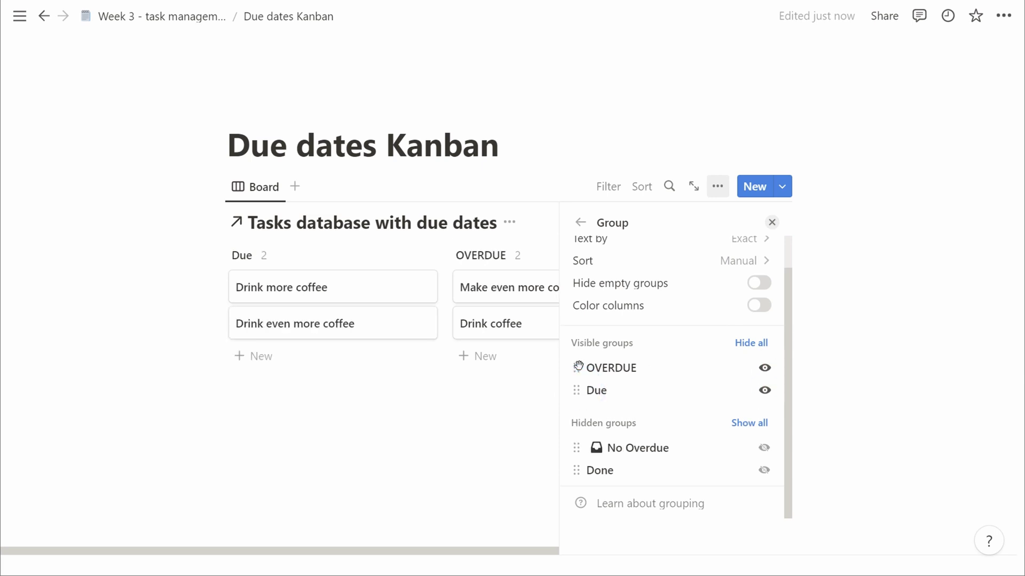
pyautogui.click(763, 448)
pyautogui.click(772, 222)
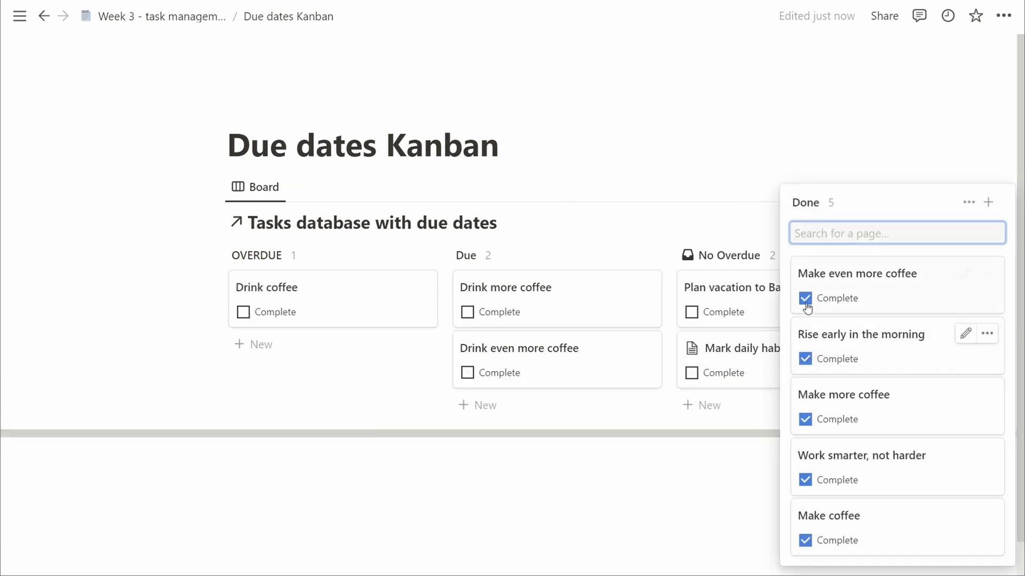
# Step: Tick Complete on Make even more coffee and confirm it now sits in the hidden Done group
pyautogui.click(806, 297)
pyautogui.click(146, 328)
pyautogui.click(245, 311)
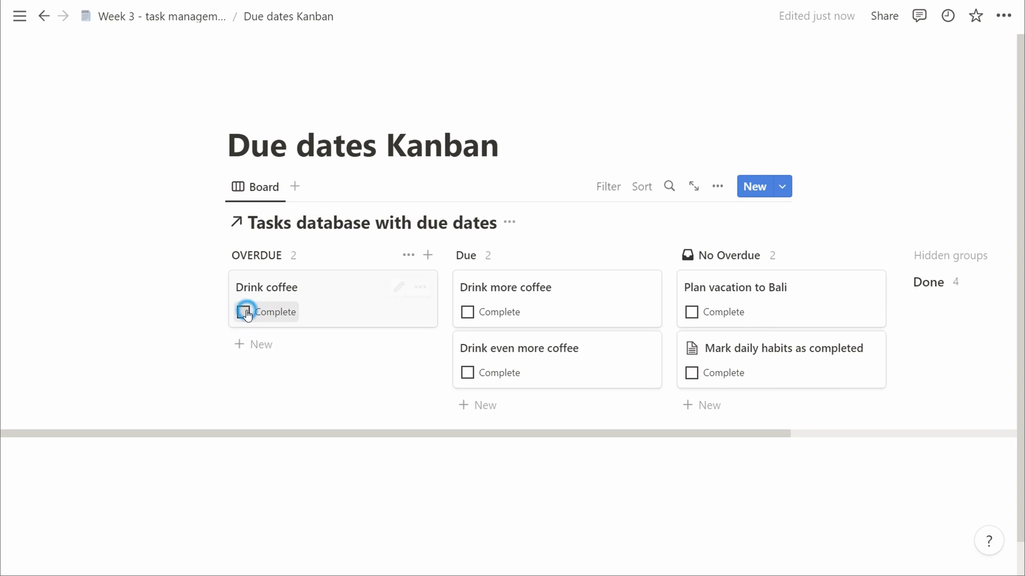
pyautogui.click(938, 282)
pyautogui.click(805, 297)
pyautogui.click(189, 304)
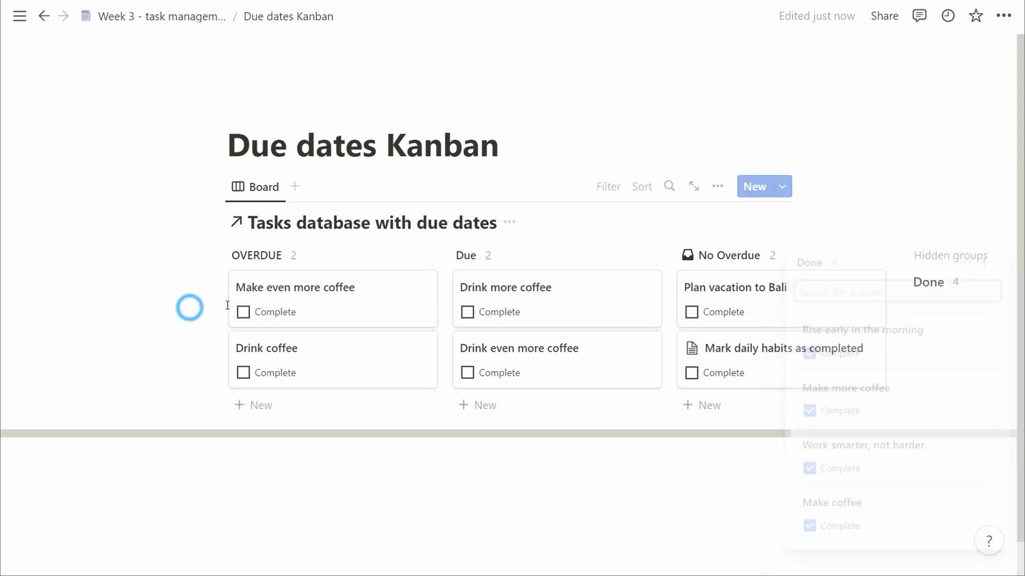
pyautogui.click(931, 283)
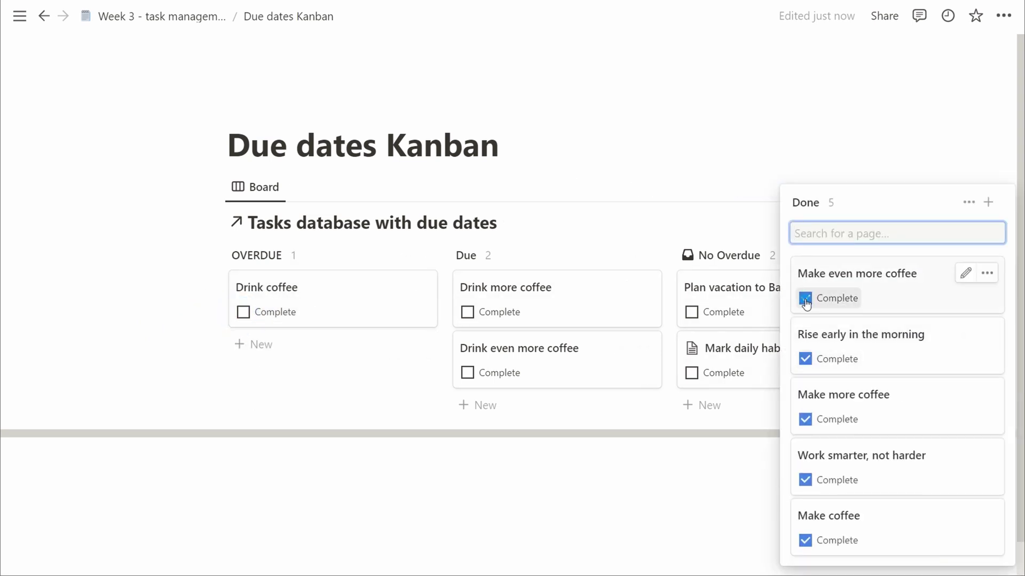